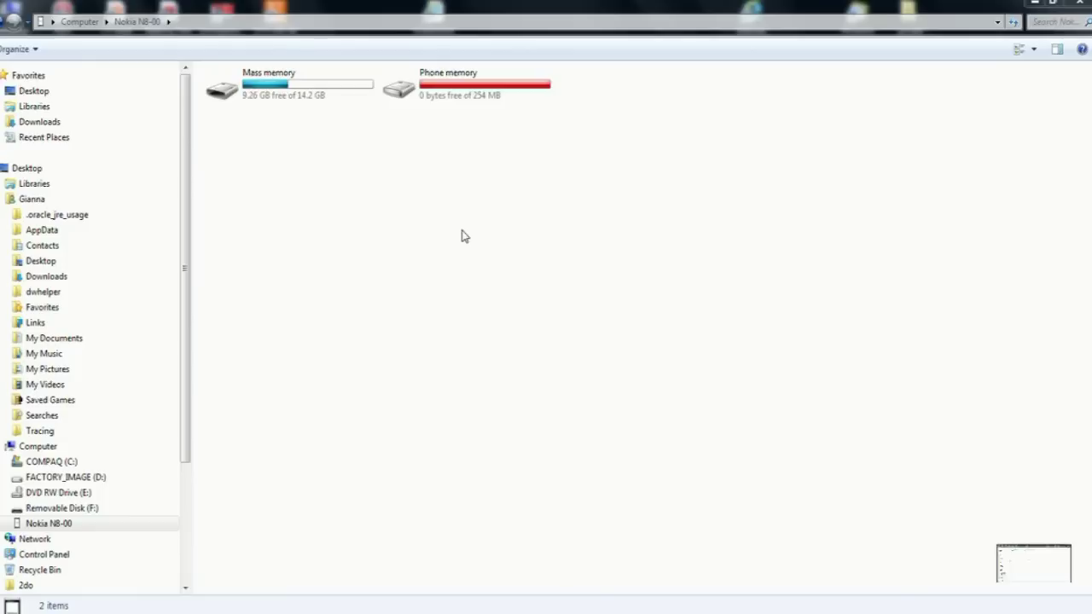
Step: Open the 100NOKIA folder inside DCIM in the Nokia N8-00's mass memory
left_click(66, 522)
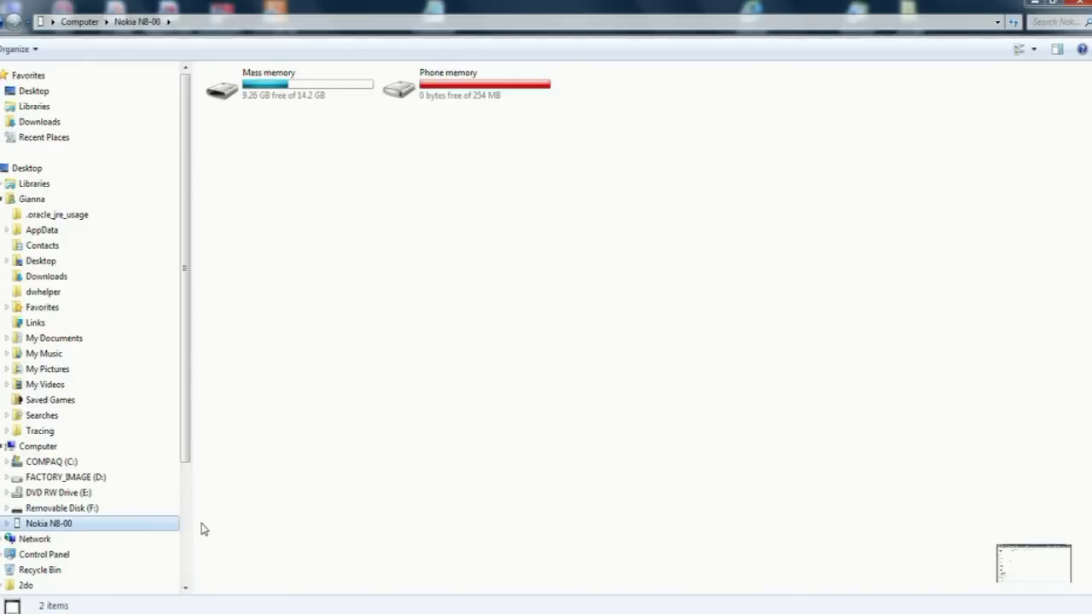
double_click(271, 92)
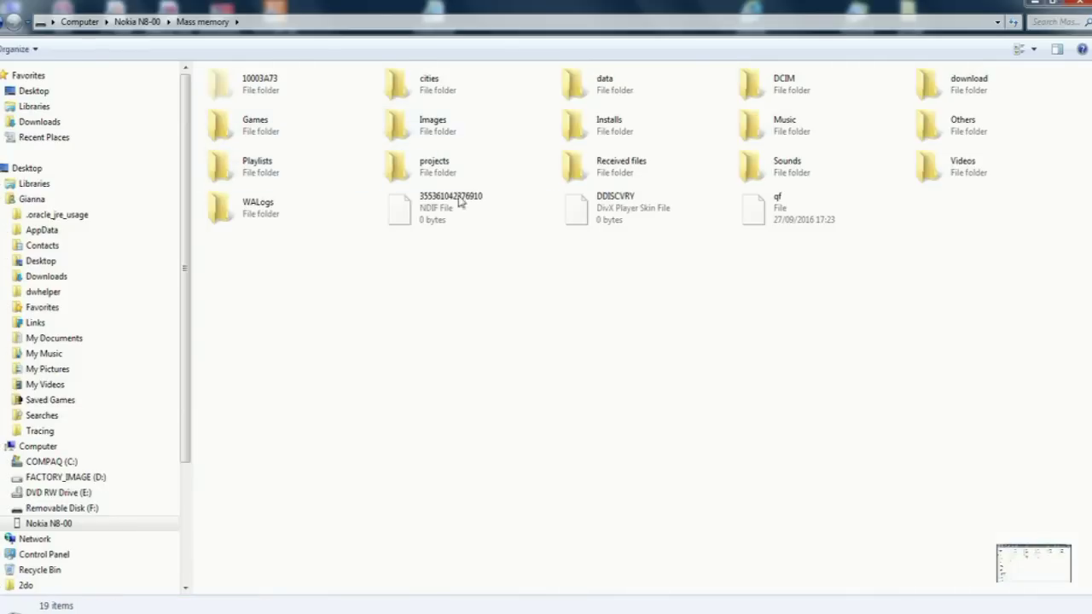
double_click(766, 96)
double_click(246, 91)
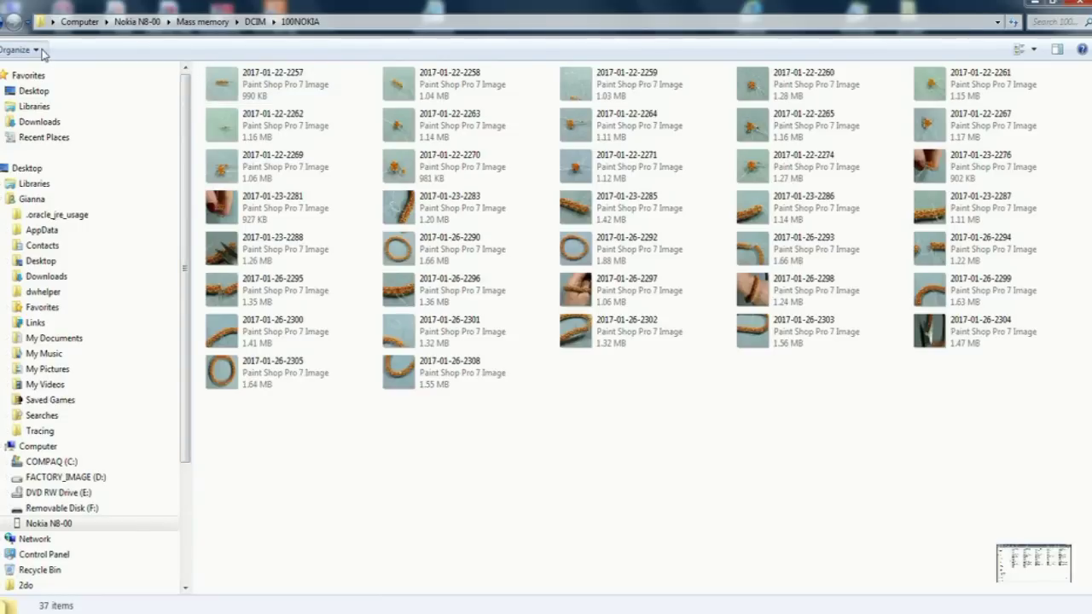
Step: Select all the photos in the 100NOKIA folder and cut them
left_click(34, 49)
left_click(43, 159)
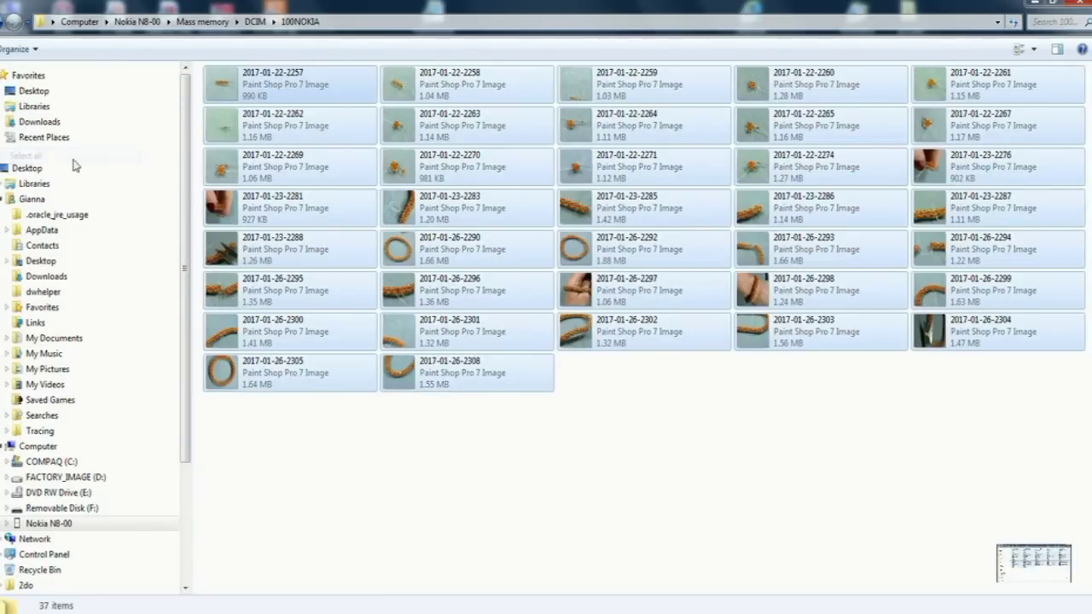
right_click(461, 98)
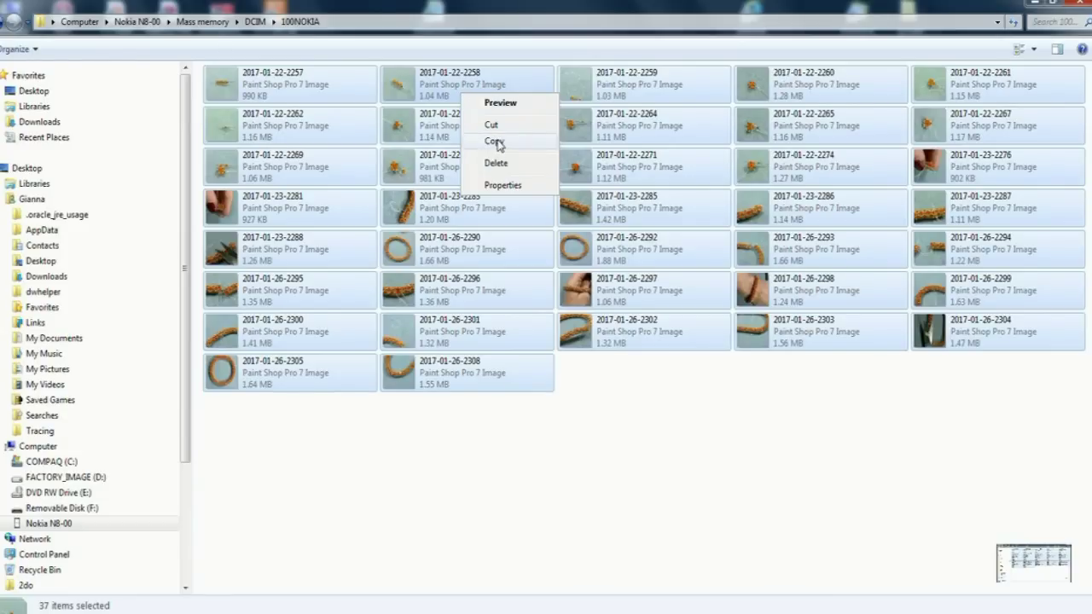
left_click(492, 126)
Step: Minimize the phone's folder window and open the 2017 folder under 01a-youtube, a-pdf files on the COMPAQ (C:) drive
left_click(1033, 3)
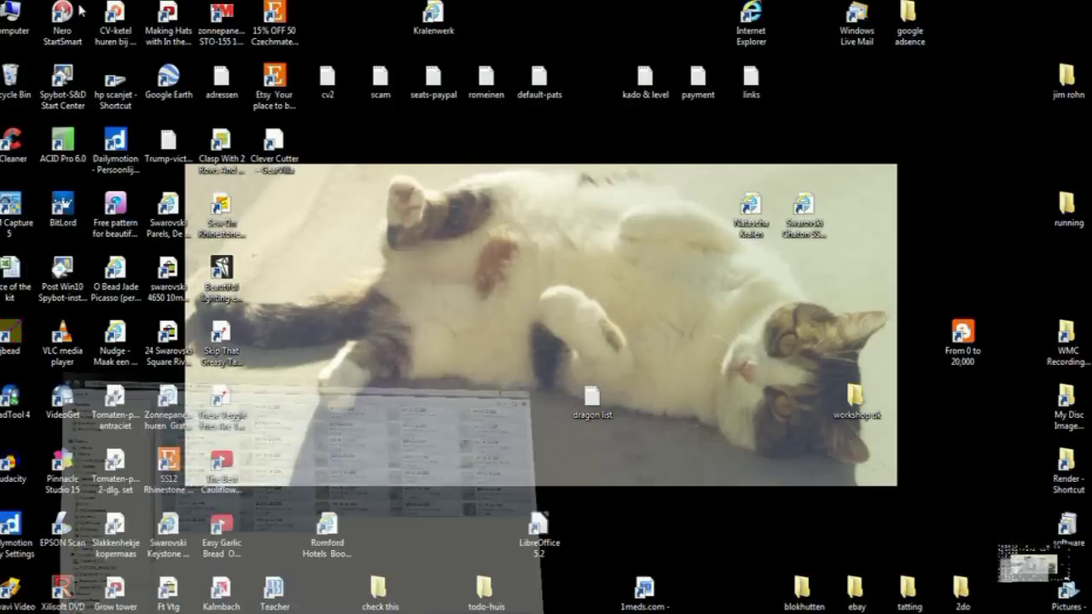
double_click(13, 13)
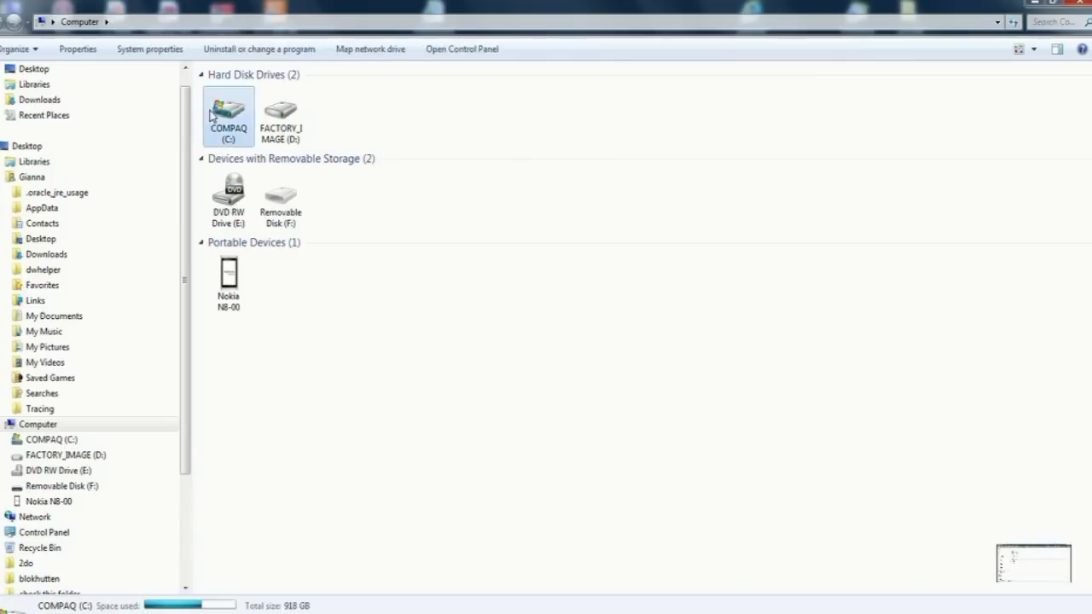
double_click(229, 111)
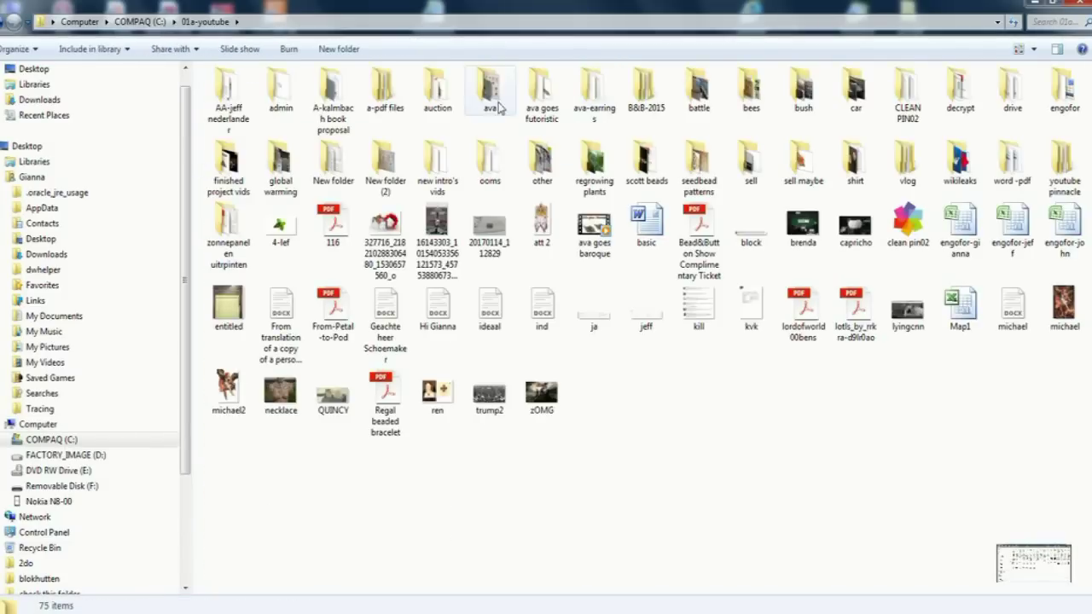
double_click(384, 92)
double_click(256, 107)
Step: Create a new folder with the default name inside the 2017 folder and open it
right_click(459, 265)
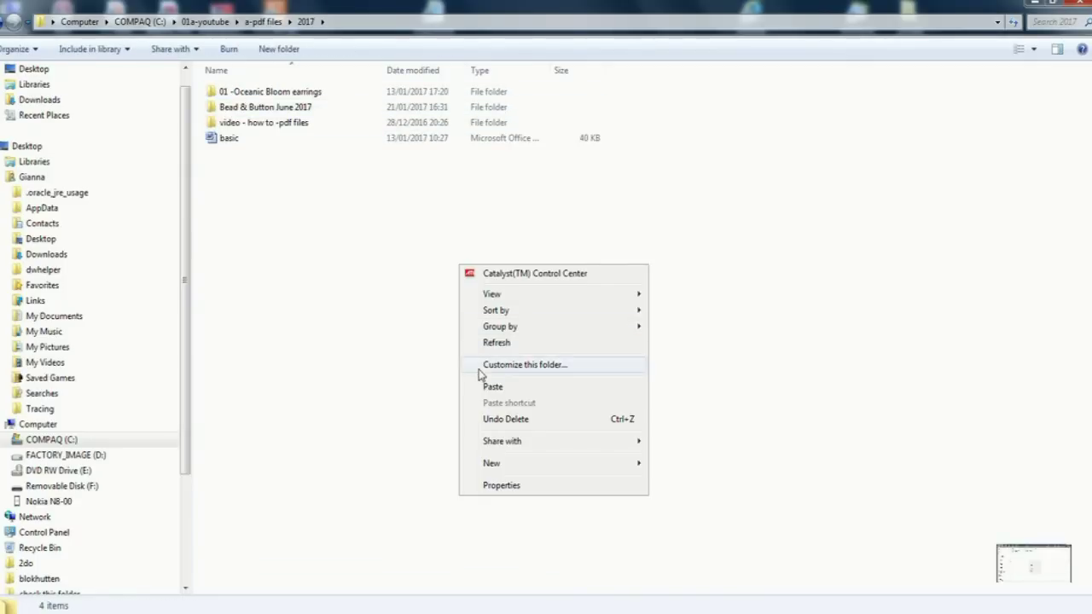
mouse_move(520, 465)
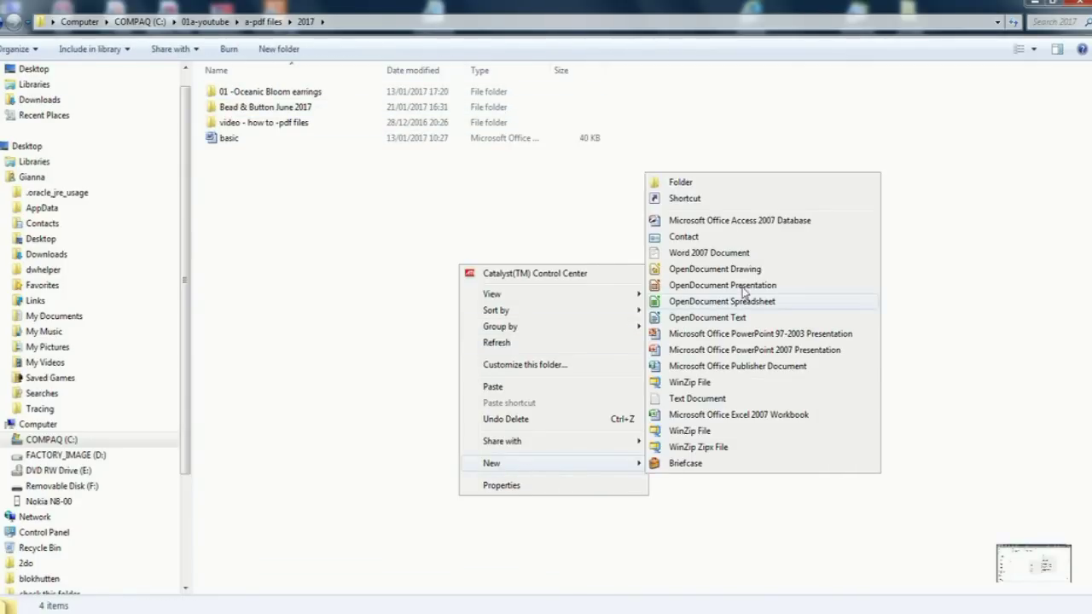
left_click(705, 184)
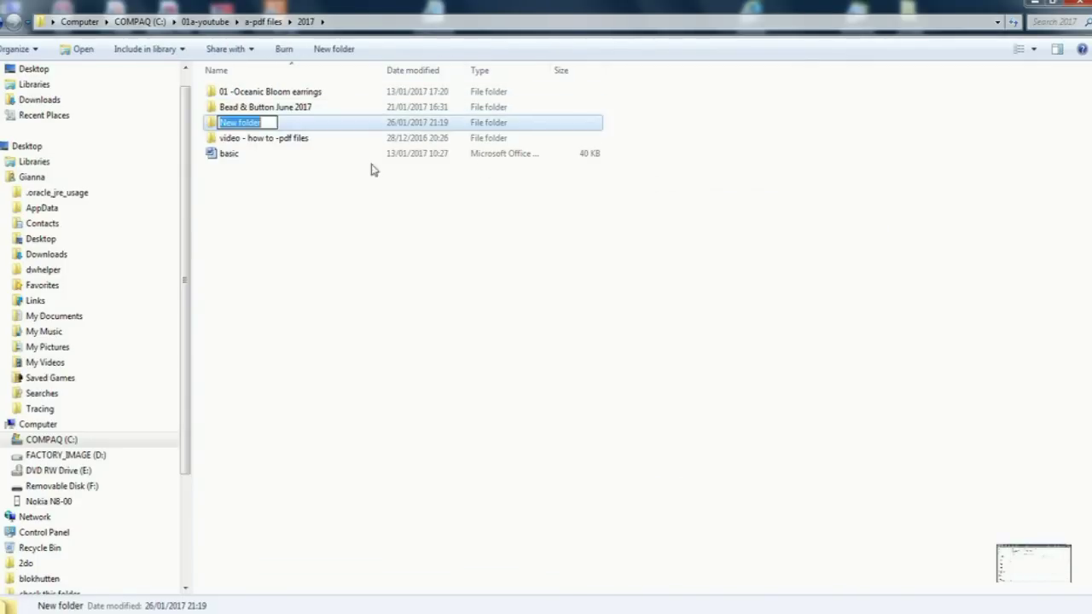
double_click(208, 122)
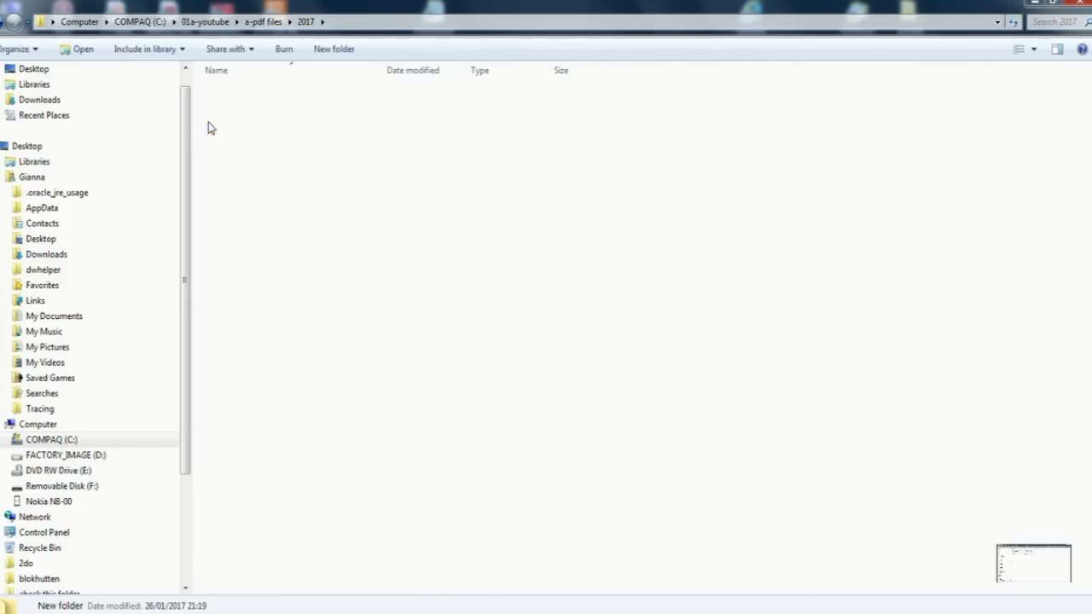
Step: Paste the phone photos into the new folder and show them as thumbnails
right_click(392, 175)
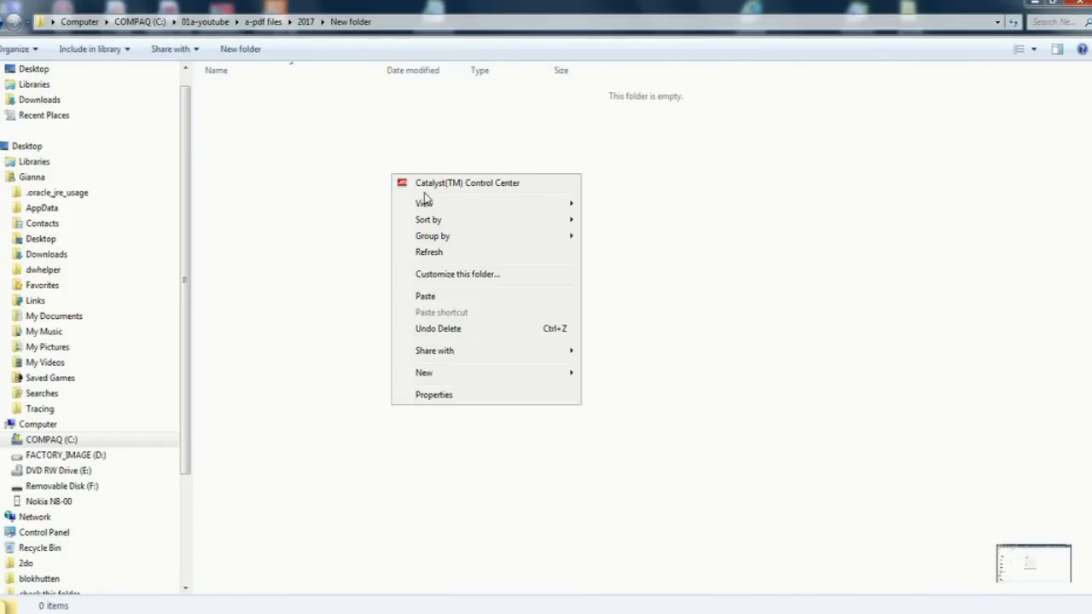
left_click(448, 297)
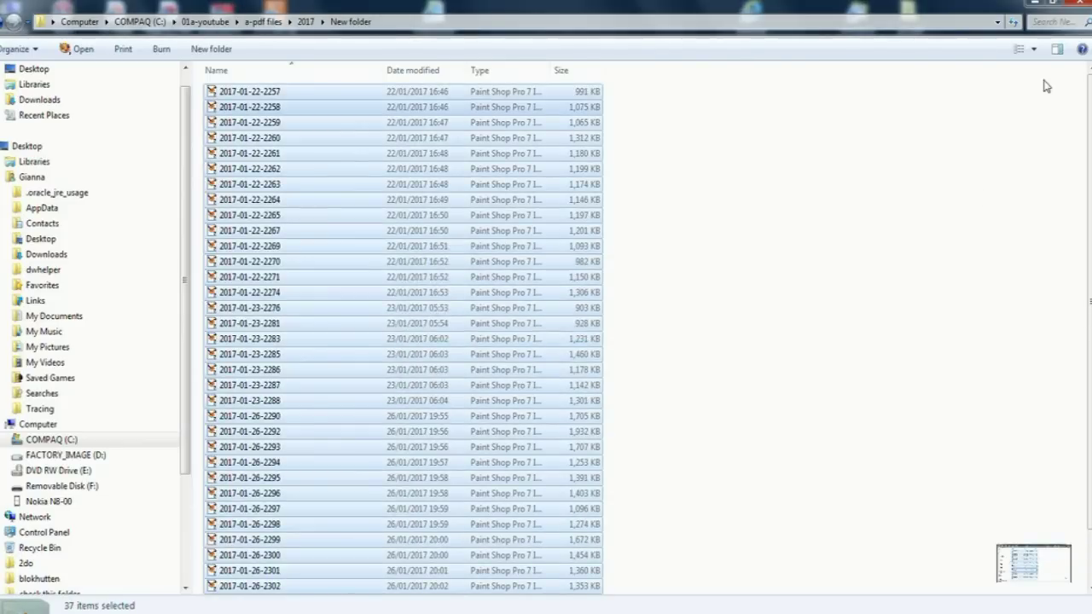
left_click(1033, 50)
left_click(1055, 54)
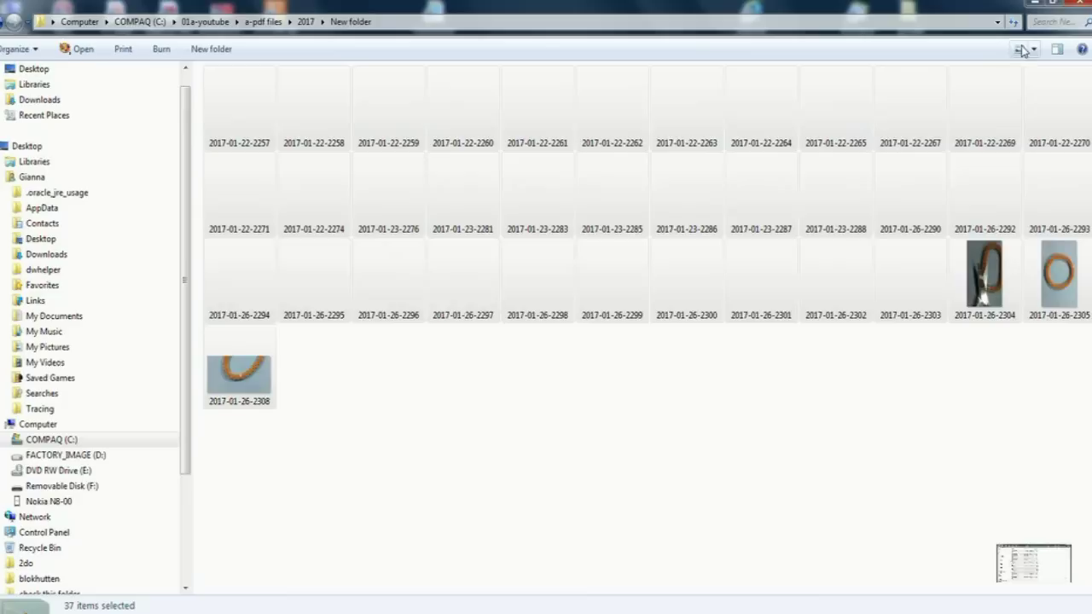
left_click(675, 499)
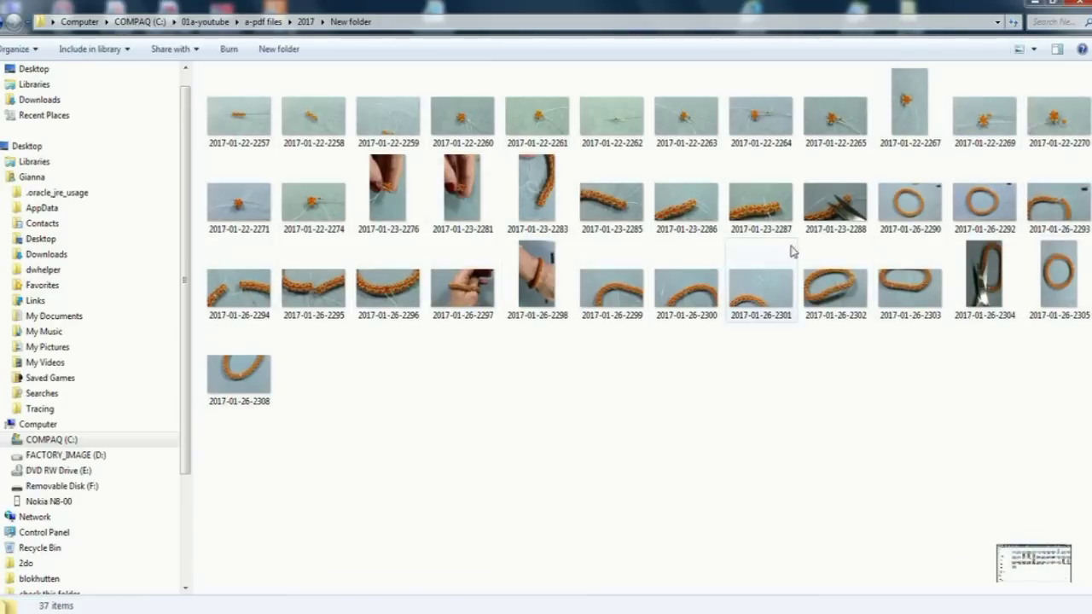
left_click(911, 98)
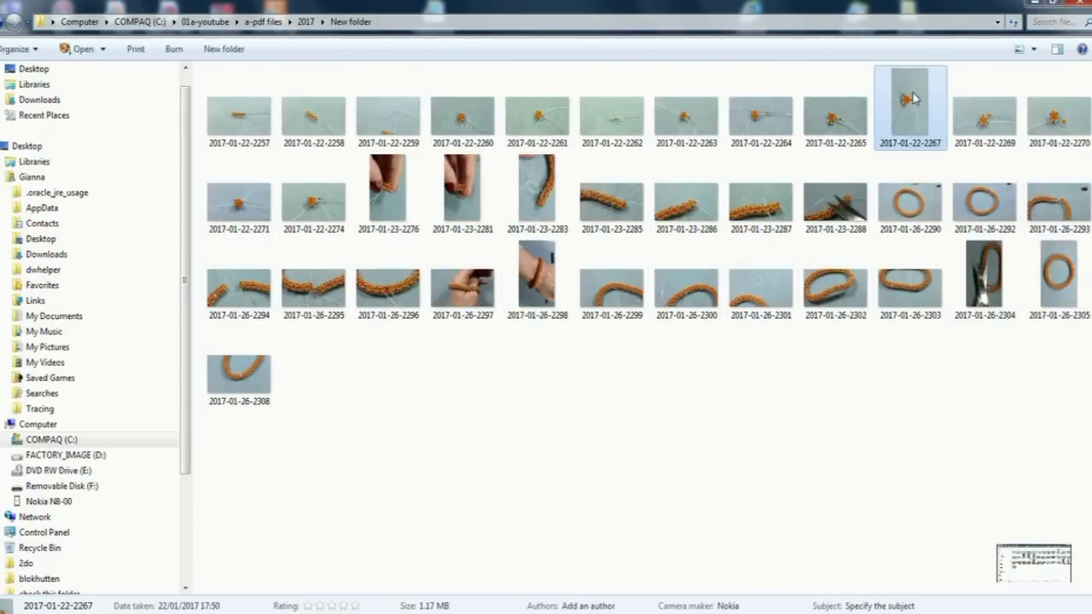
right_click(912, 96)
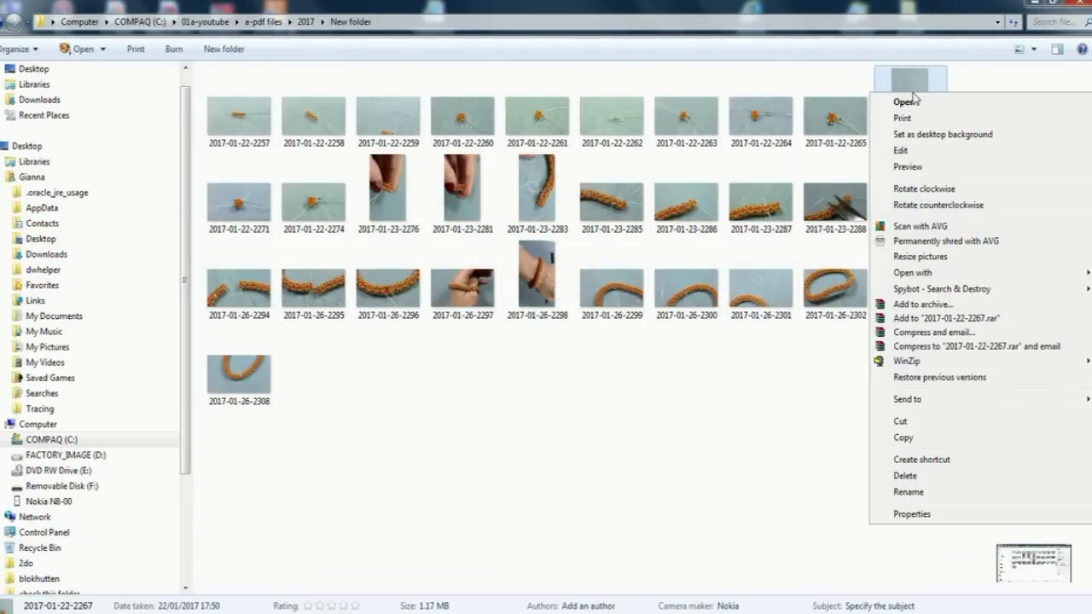
left_click(916, 205)
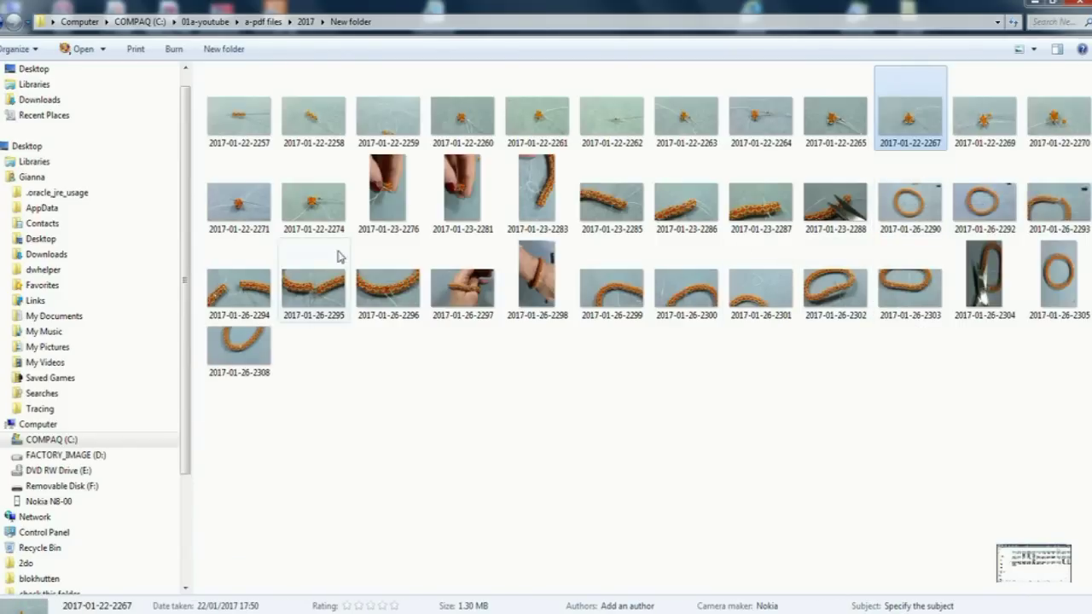
left_click_drag(364, 190, 529, 191)
right_click(529, 191)
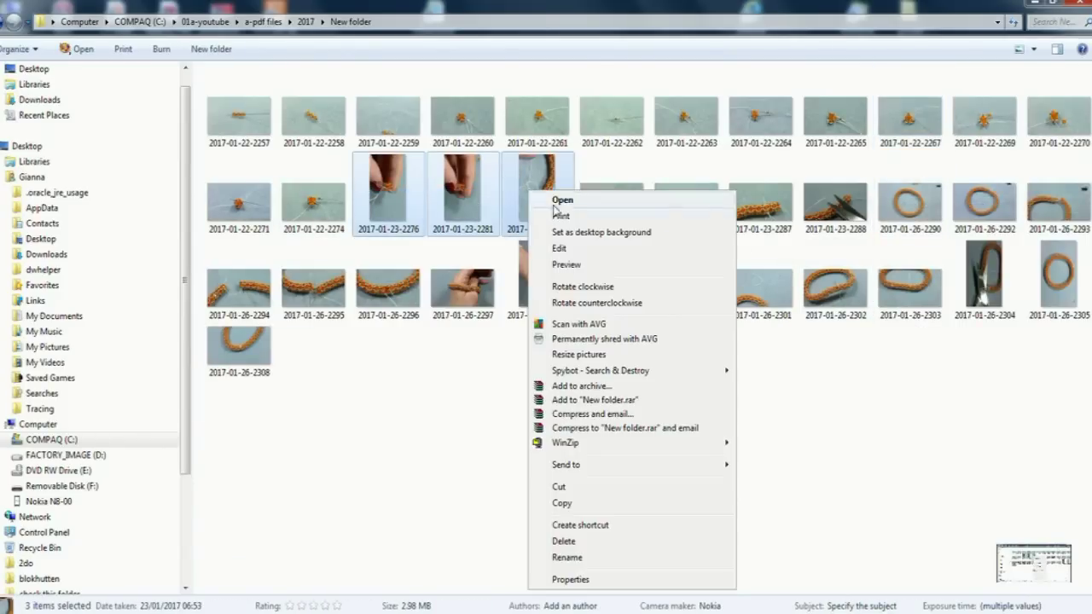
left_click(596, 303)
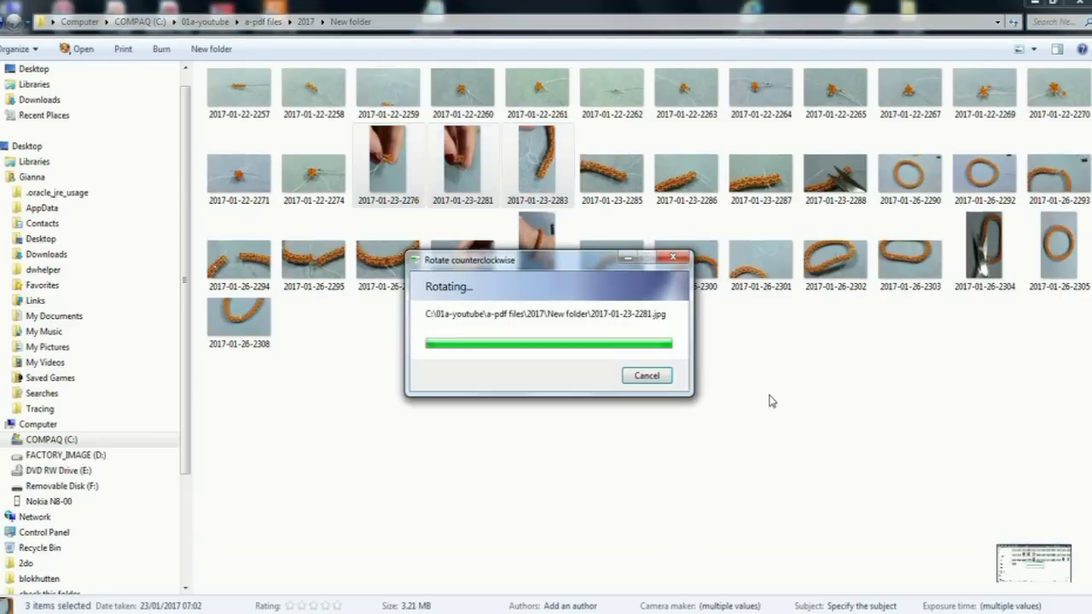
right_click(983, 256)
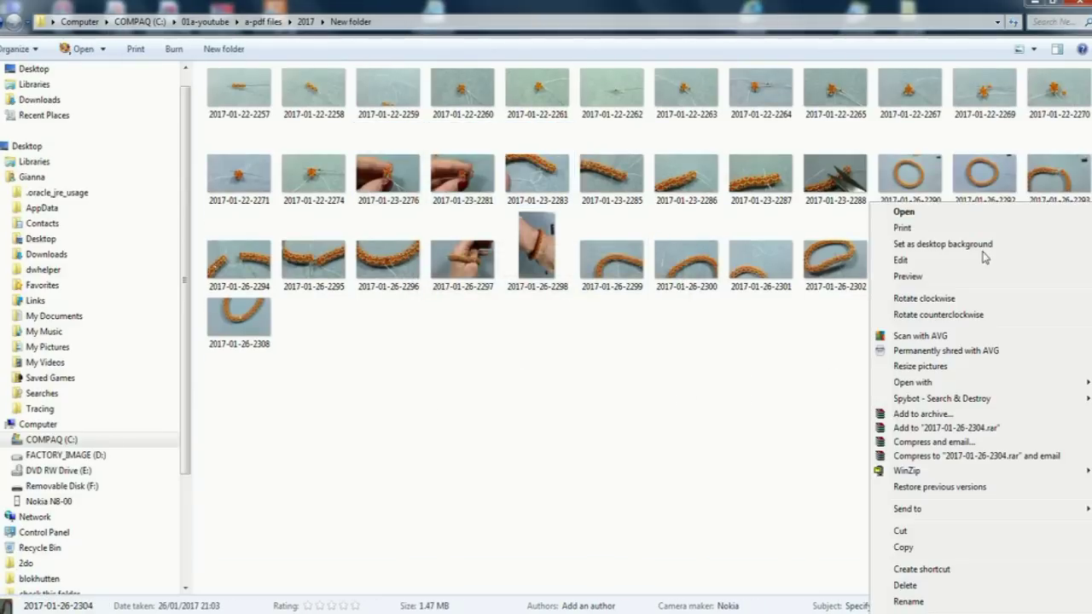
left_click(937, 314)
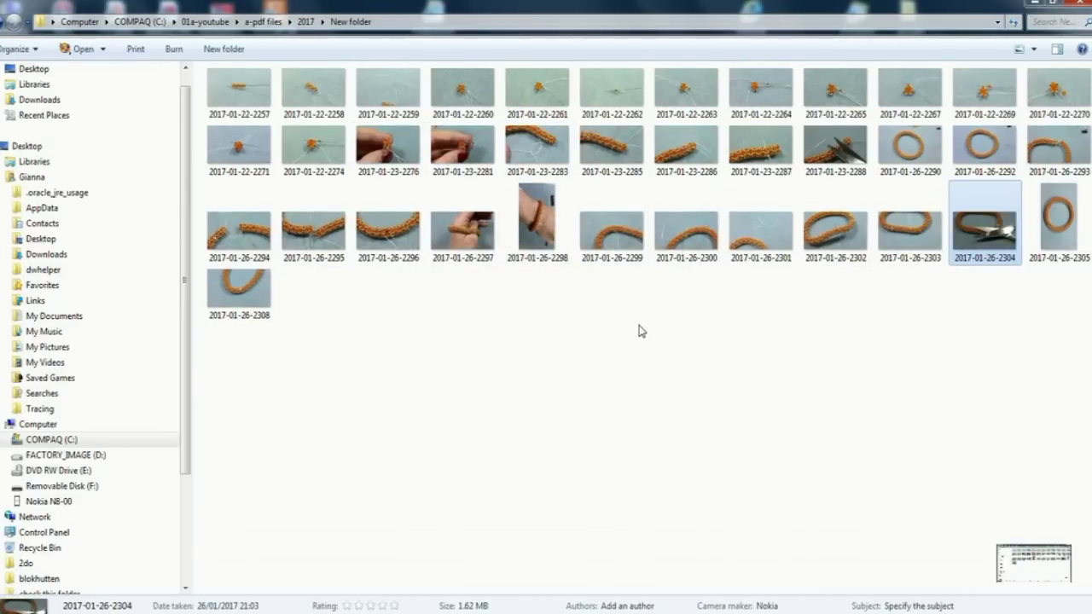
left_click(543, 240)
right_click(546, 240)
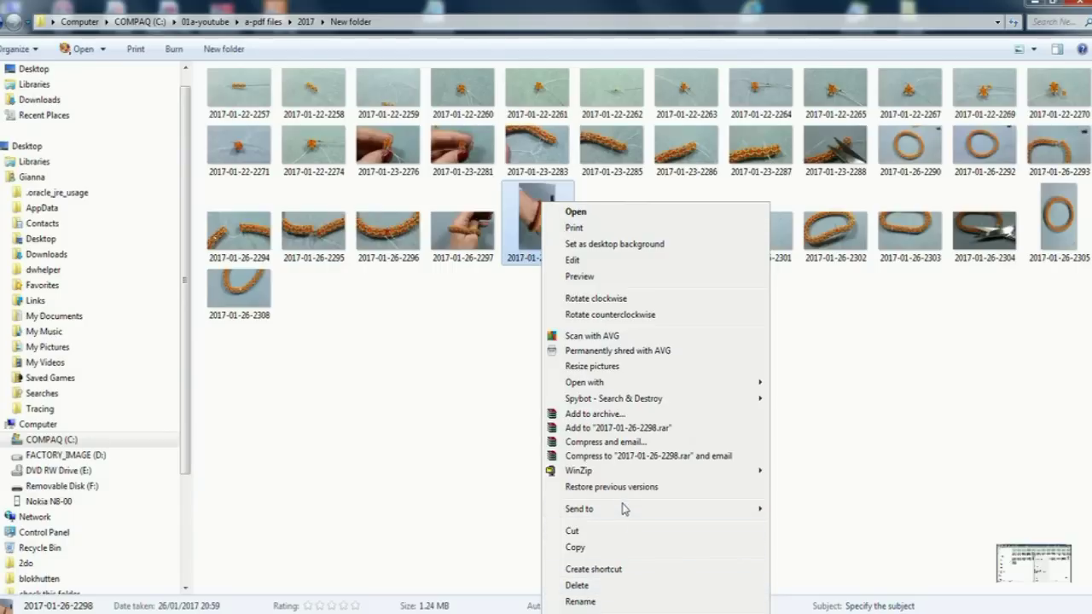
left_click(627, 315)
left_click(322, 316)
right_click(265, 291)
left_click(303, 585)
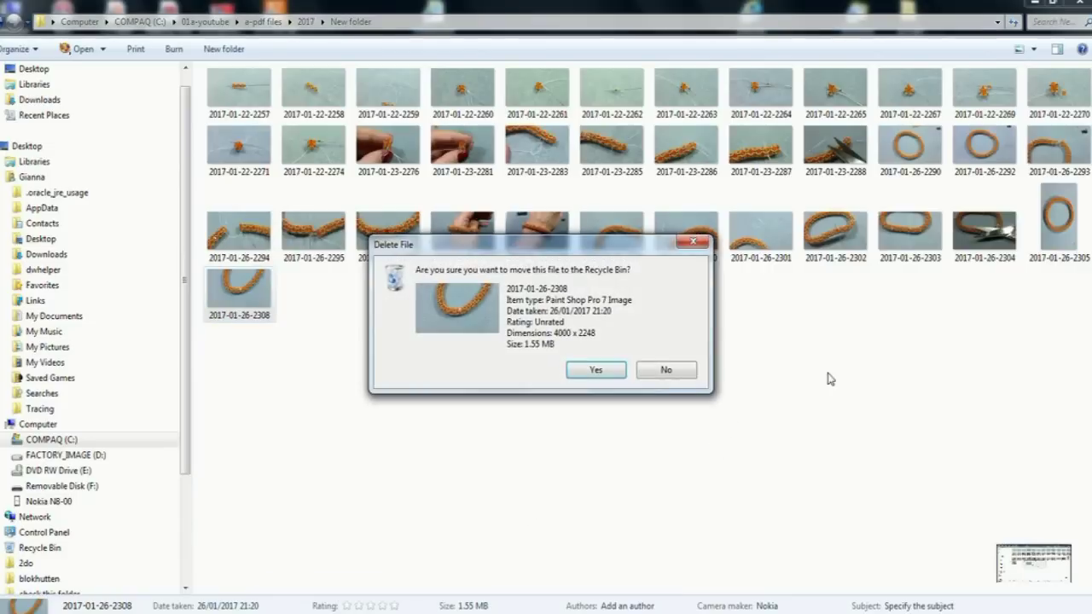
left_click(594, 370)
left_click(1055, 230)
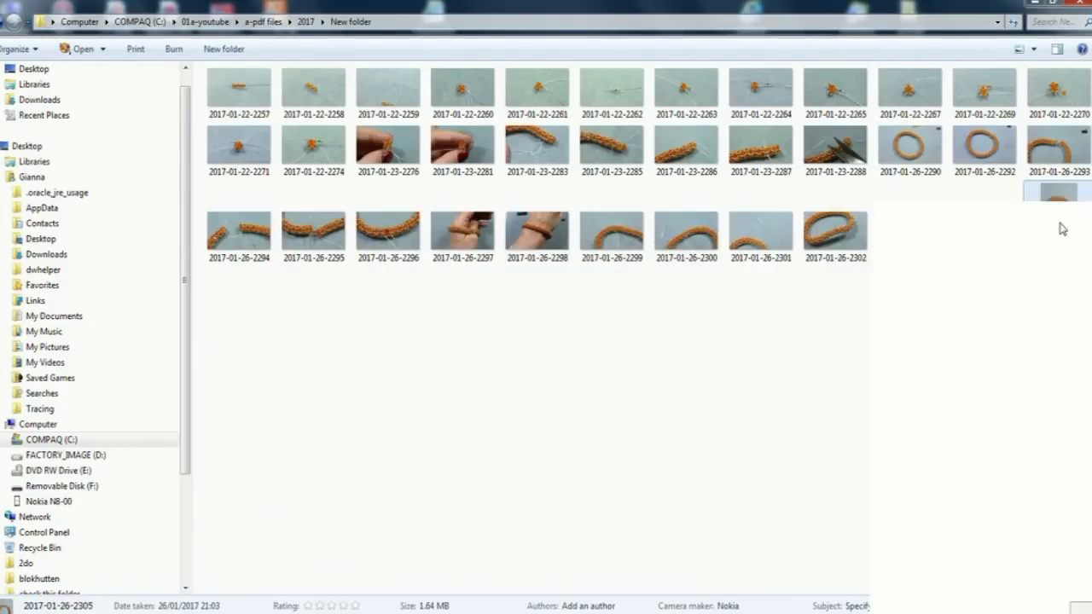
right_click(1055, 231)
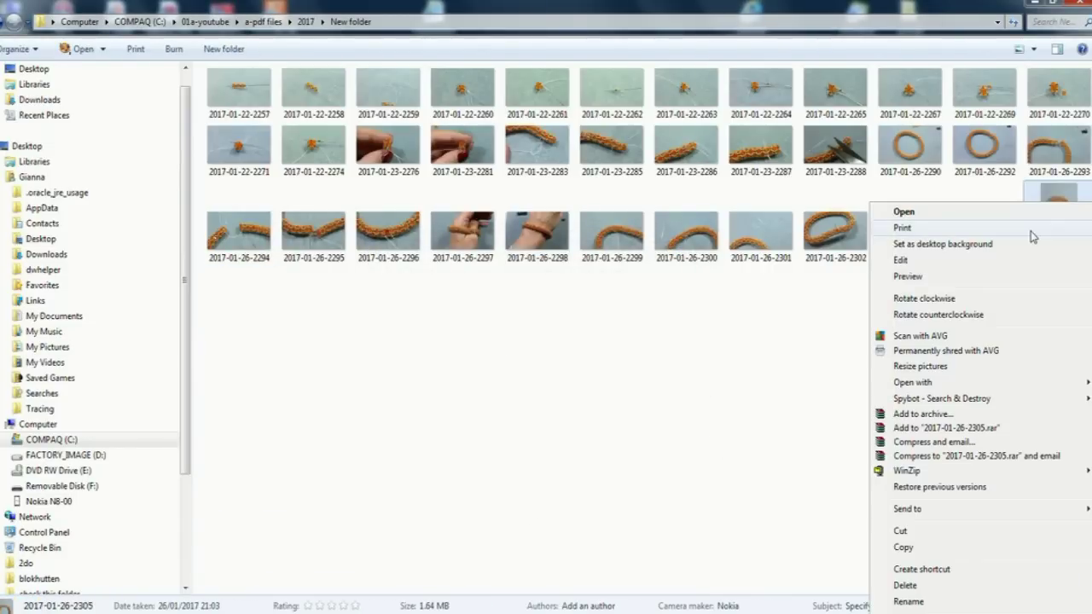
left_click(918, 586)
left_click(593, 381)
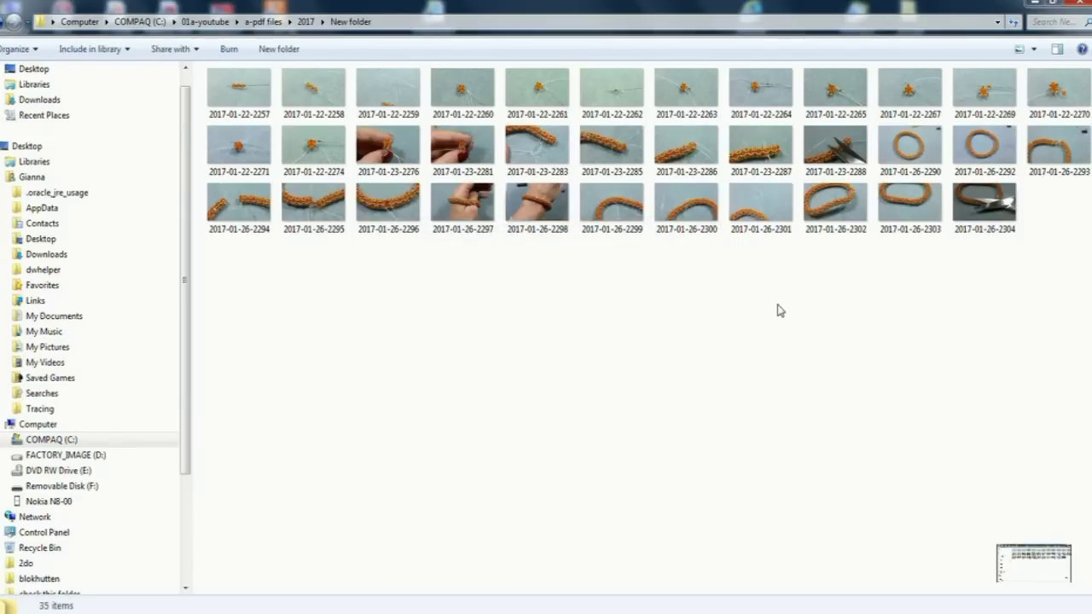
left_click(241, 95)
right_click(243, 92)
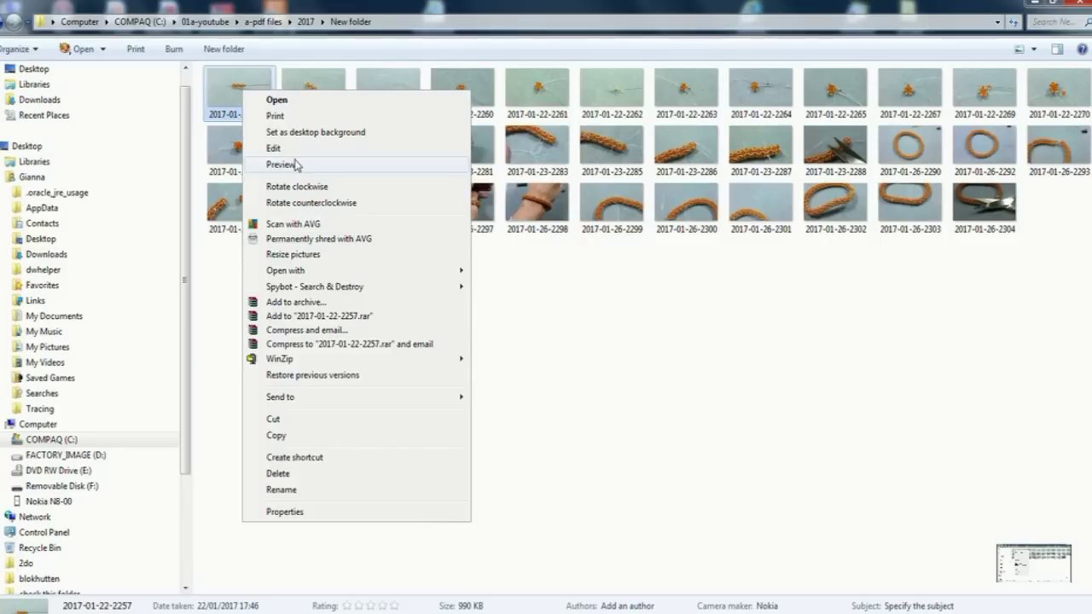
mouse_move(337, 276)
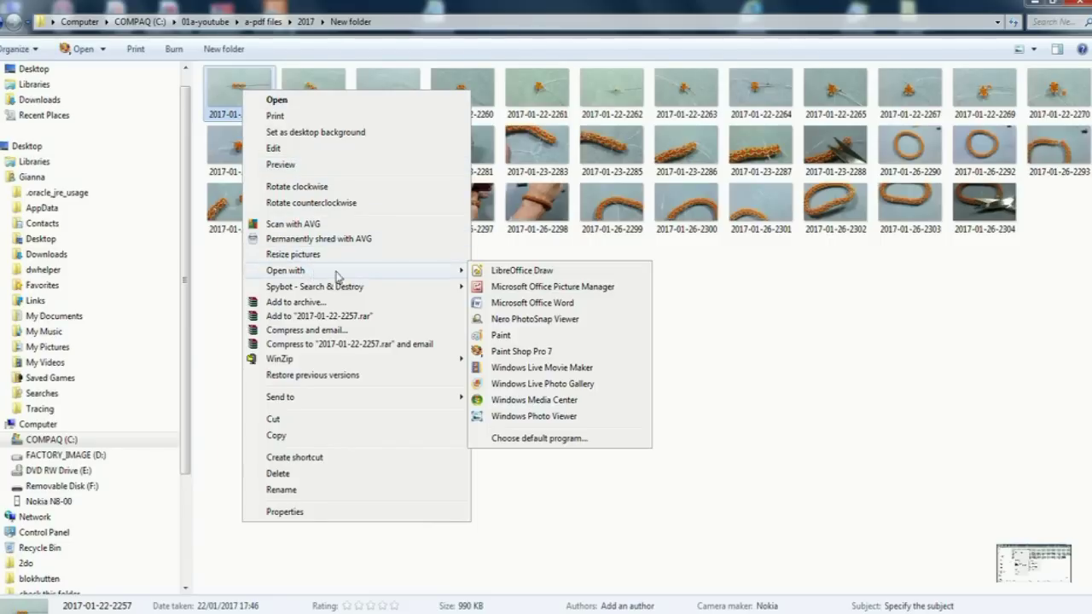
left_click(546, 416)
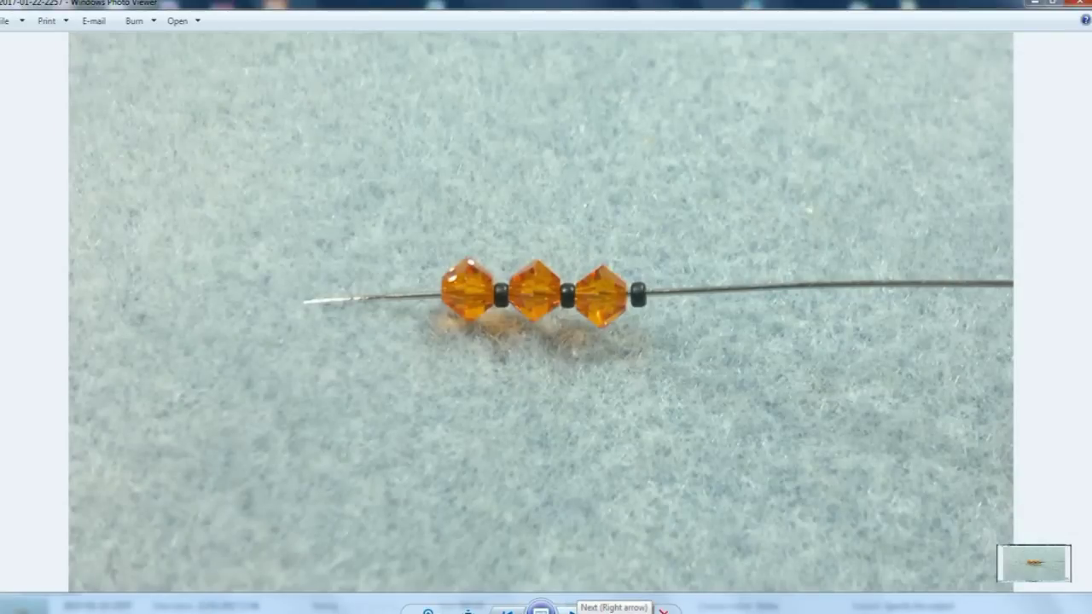
left_click(573, 611)
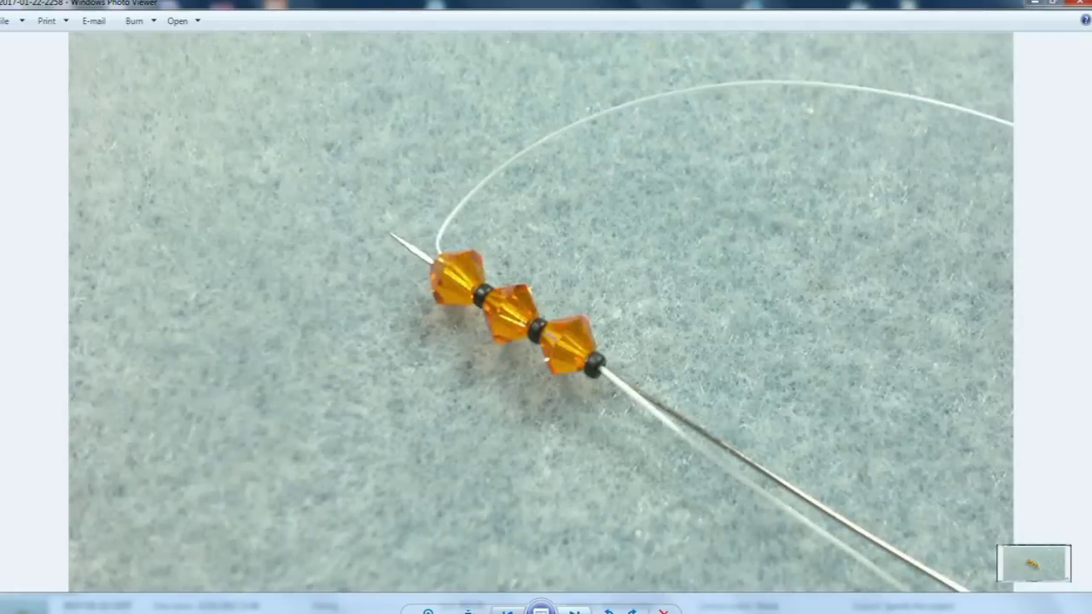
left_click(573, 611)
left_click(573, 611)
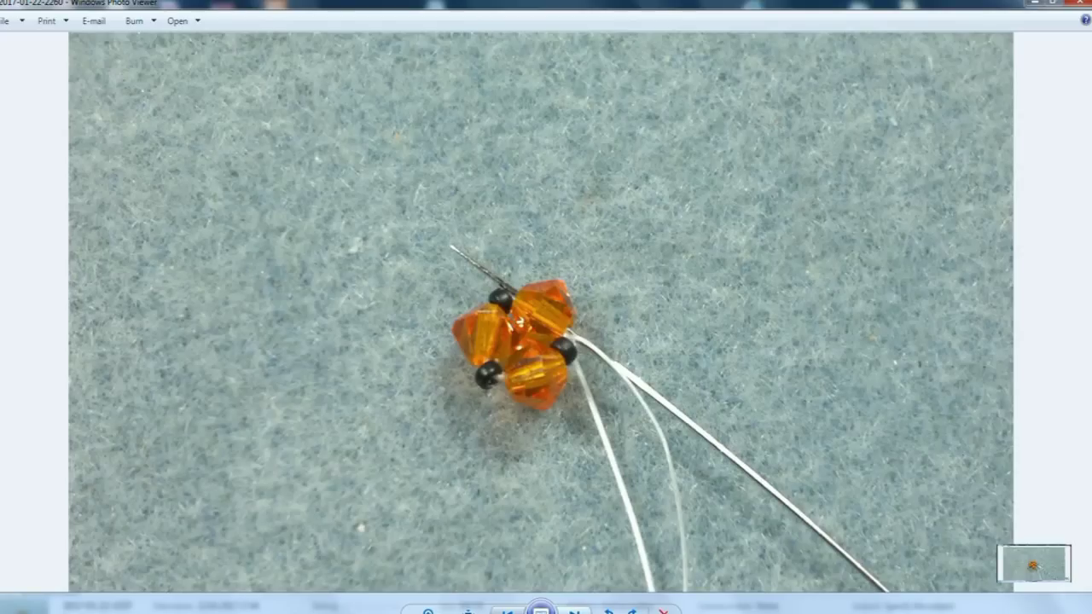
left_click(573, 611)
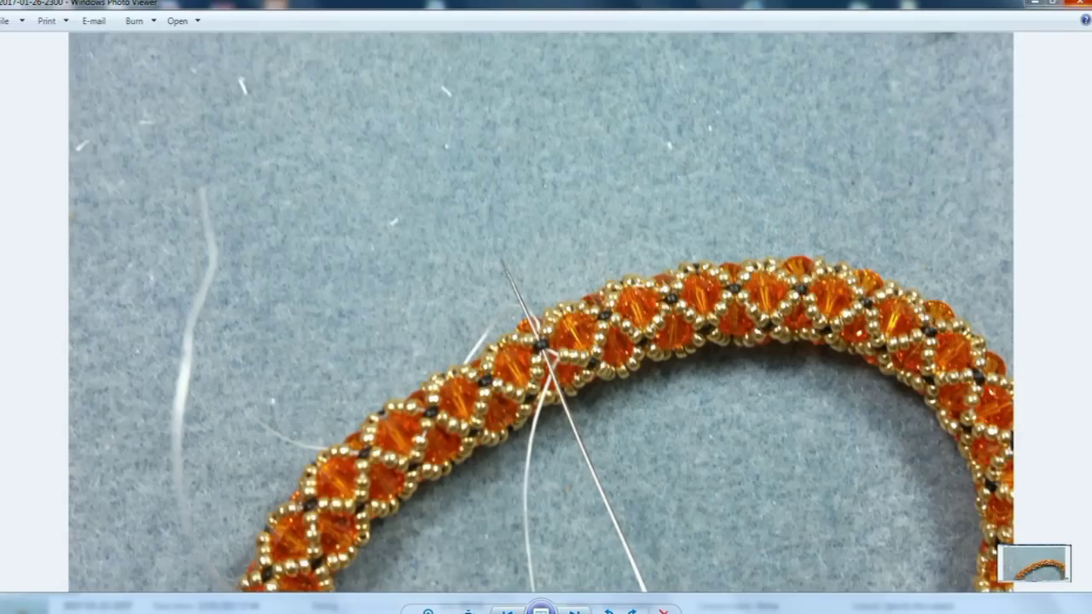
left_click(1078, 4)
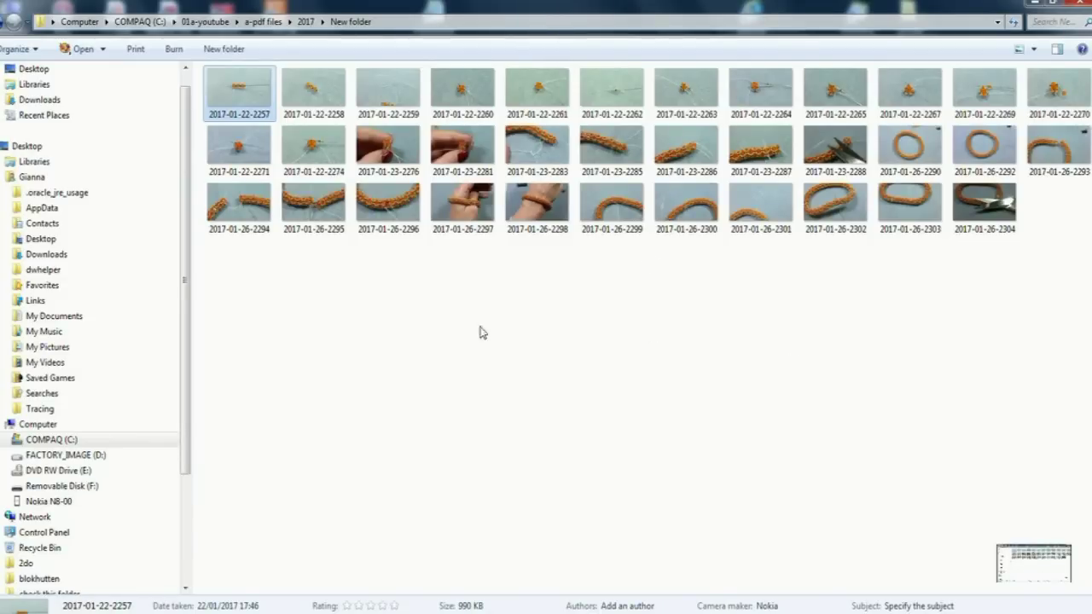
left_click_drag(225, 264, 963, 205)
key("ctrl+a")
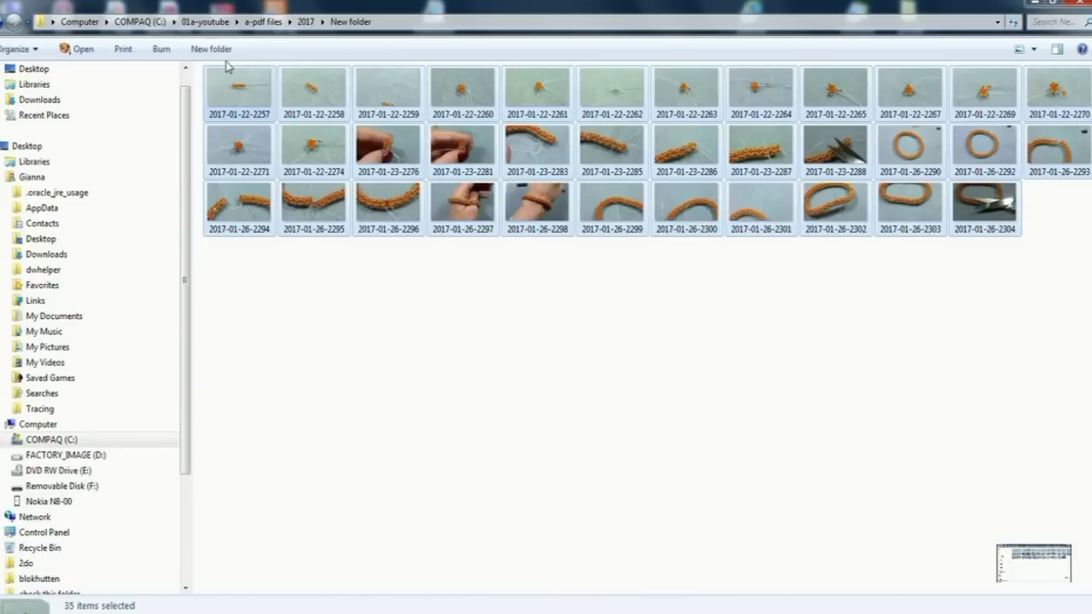
left_click(280, 350)
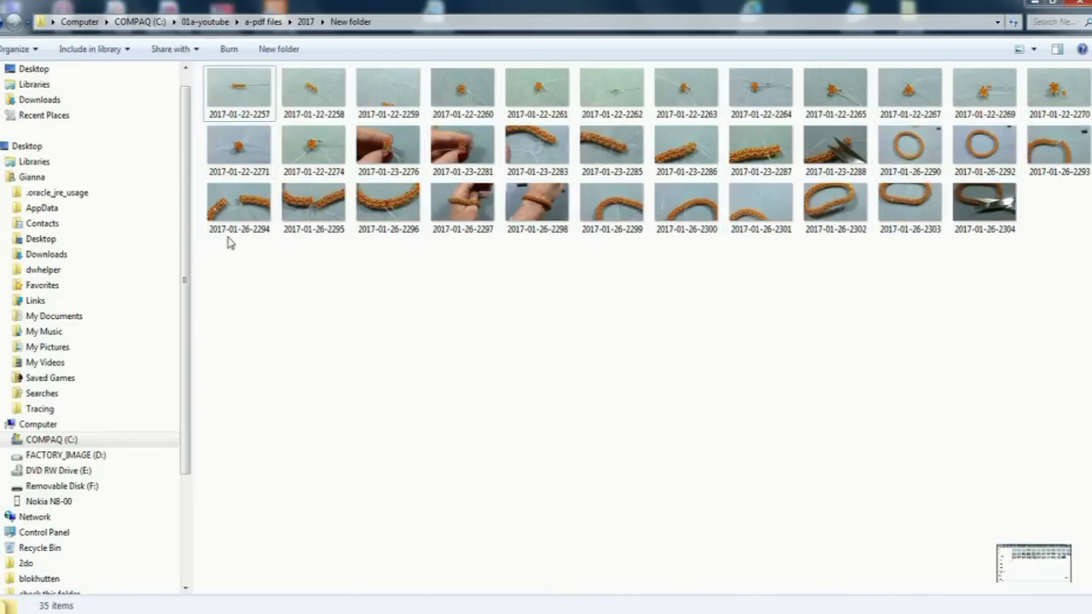
Step: Select all the photos in the new folder and rename them together with the base name "bangle"
left_click(32, 50)
left_click(64, 157)
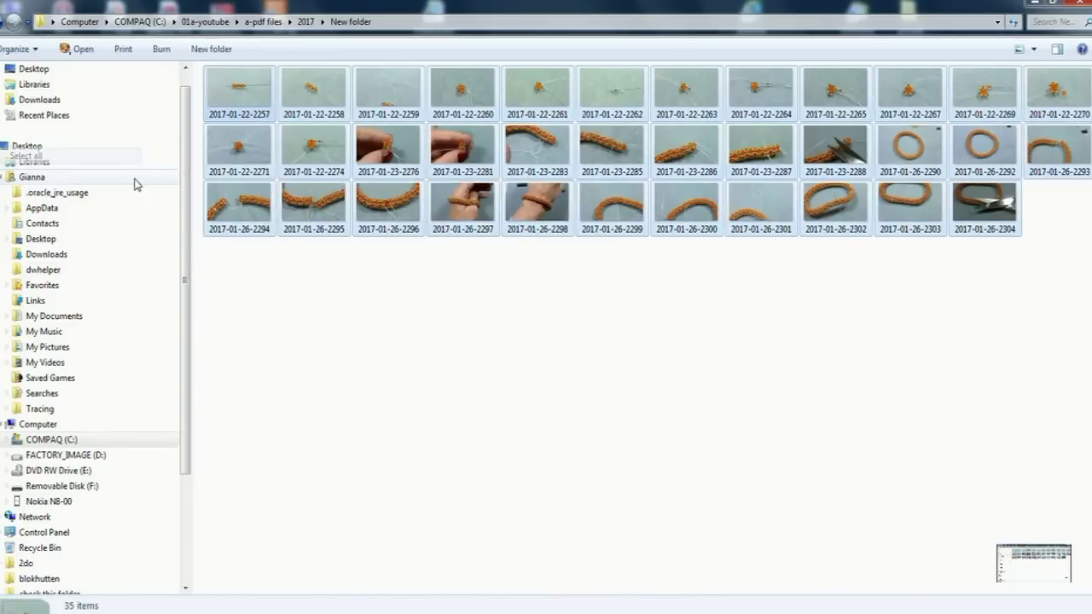
right_click(243, 84)
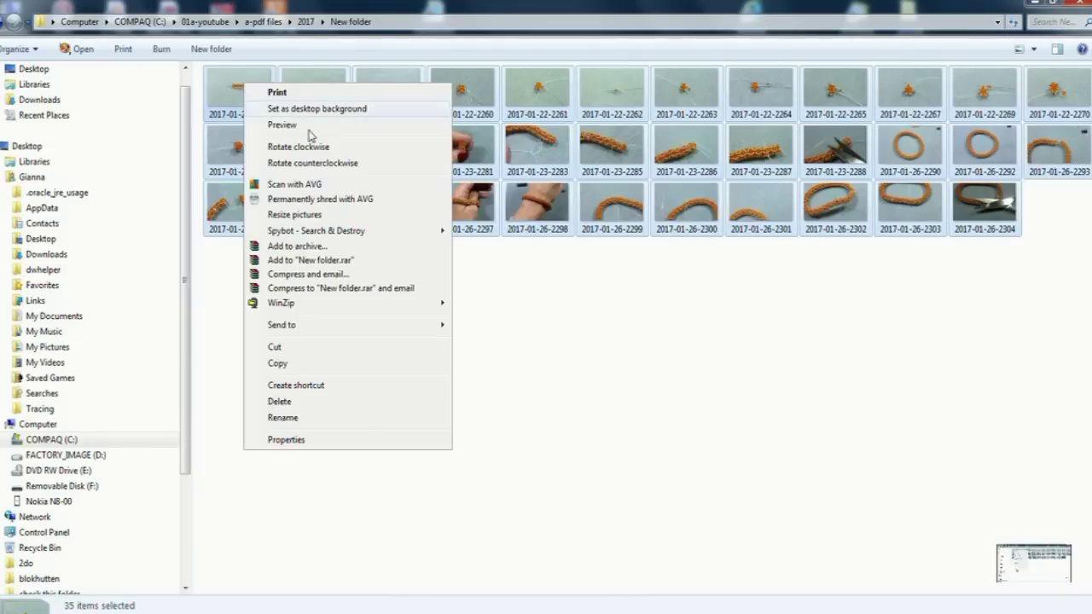
left_click(294, 418)
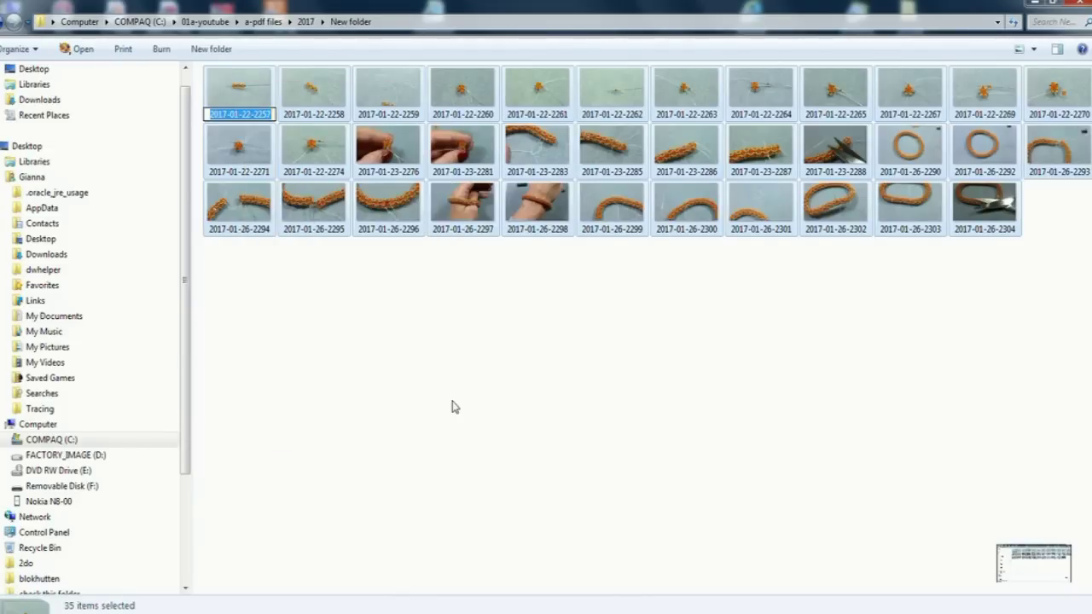
type("bangle")
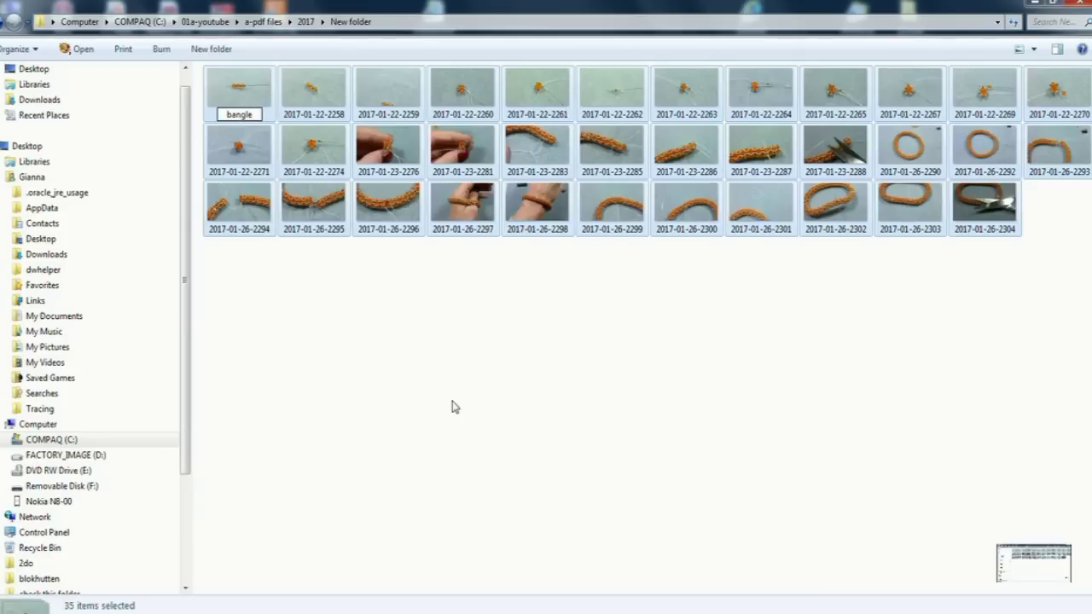
key("Return")
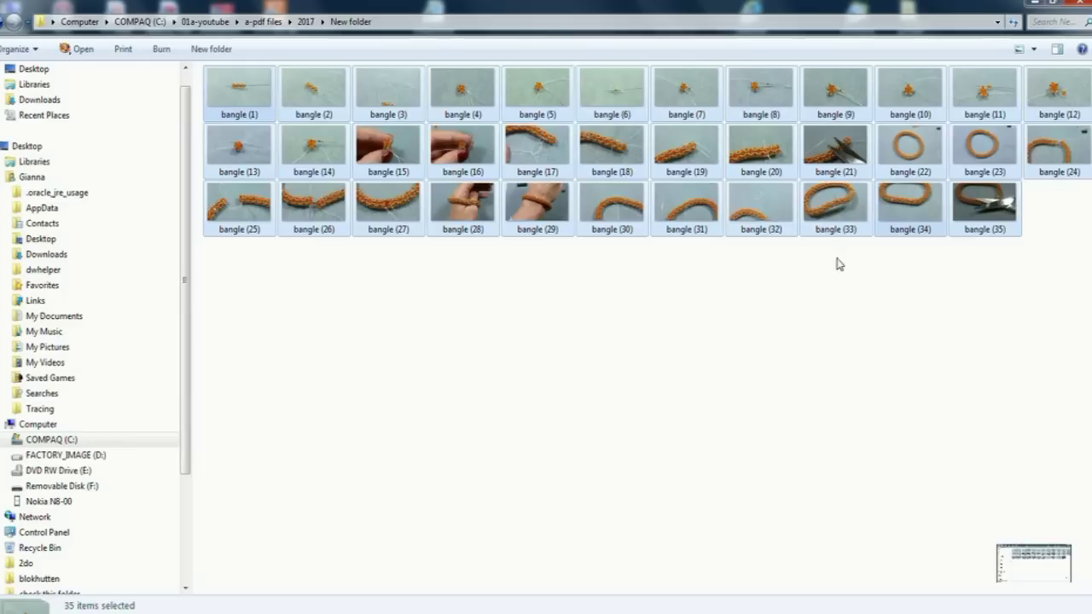
left_click(572, 337)
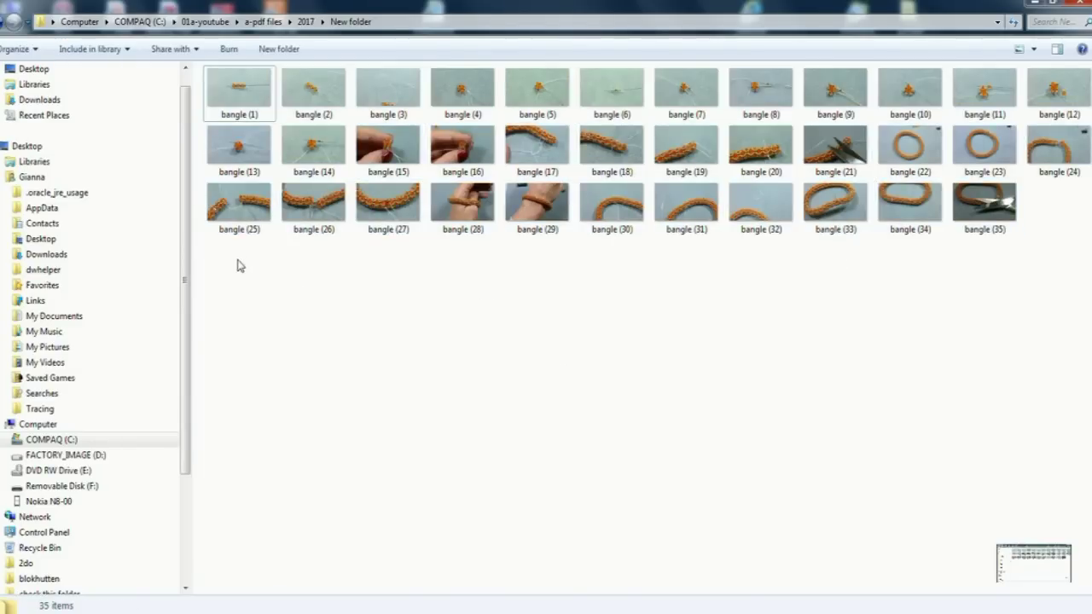
Step: Resize all bangle photos to the custom scale of 1000 × 562 pixels, shrinking only and replacing the originals
left_click_drag(232, 259, 1057, 86)
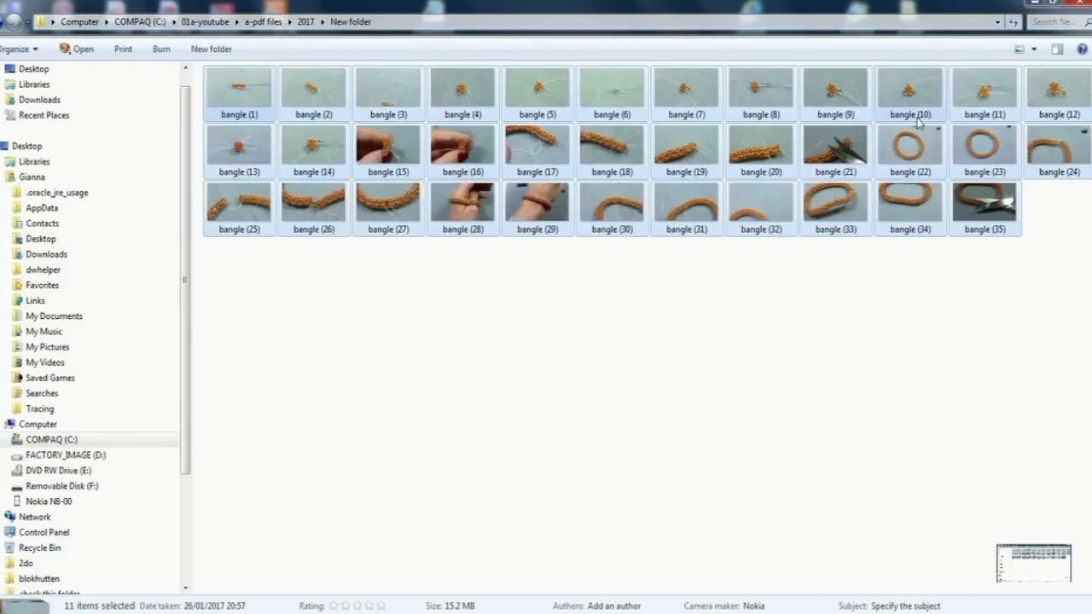
right_click(246, 84)
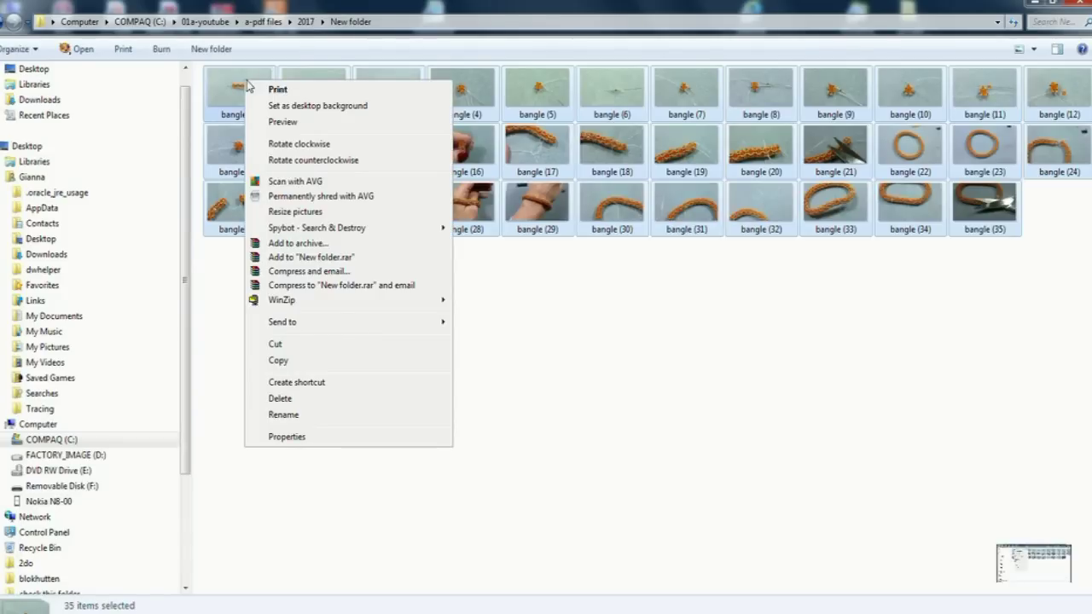
left_click(306, 212)
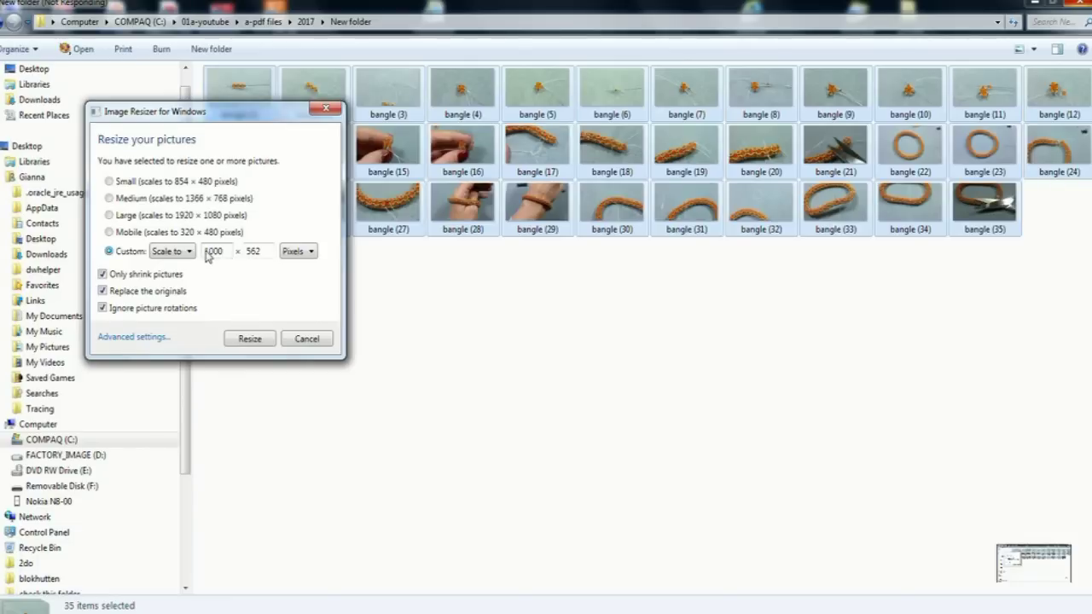
left_click(249, 339)
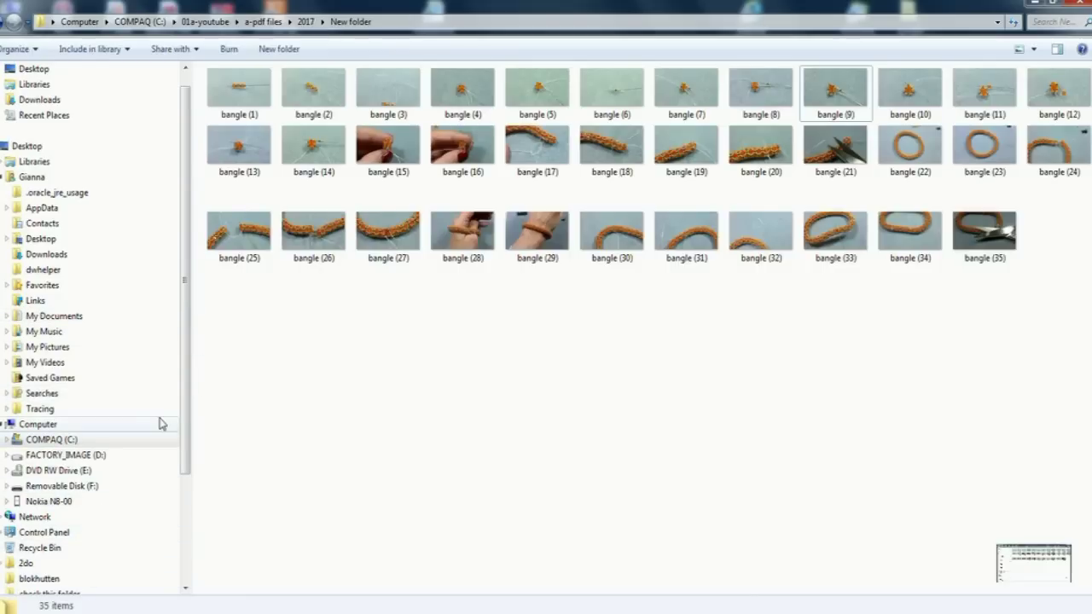
Step: Go to the 01a-youtube folder on drive C: and copy its basic Word document
left_click_drag(186, 428, 188, 451)
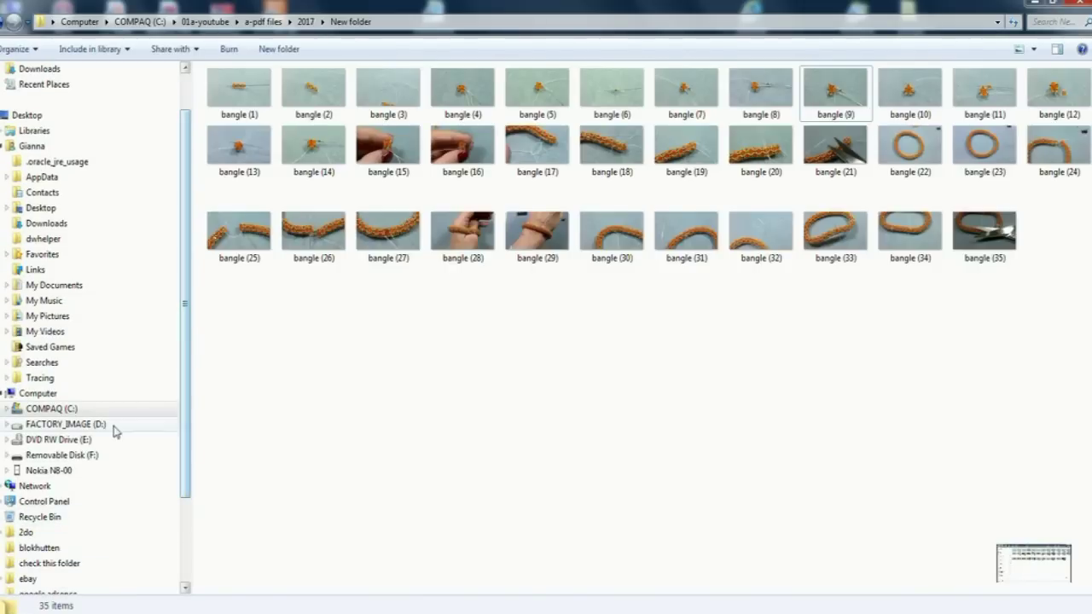
left_click(44, 413)
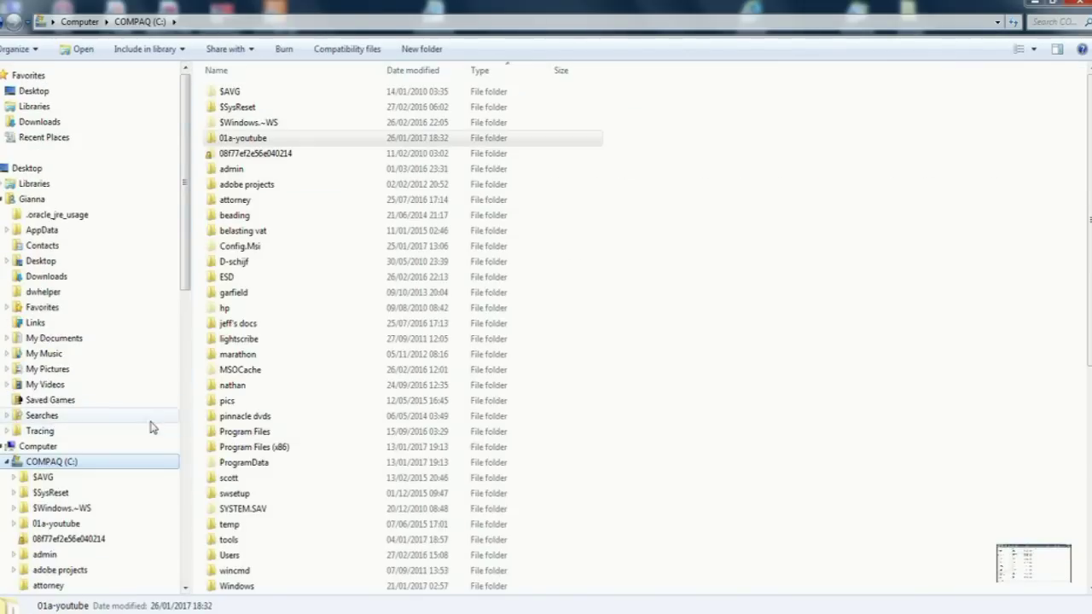
double_click(271, 137)
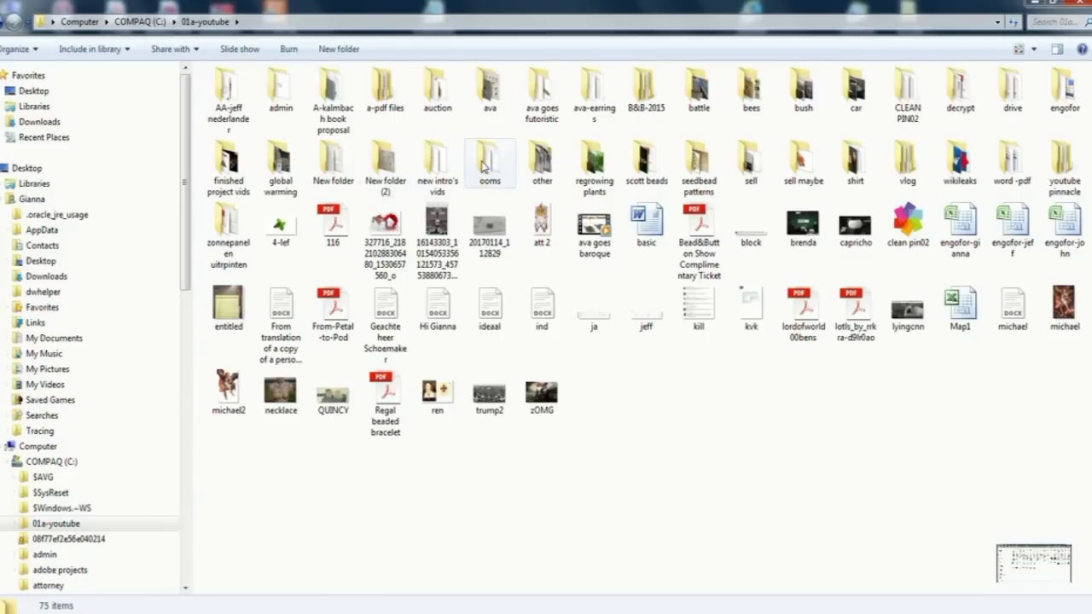
right_click(654, 219)
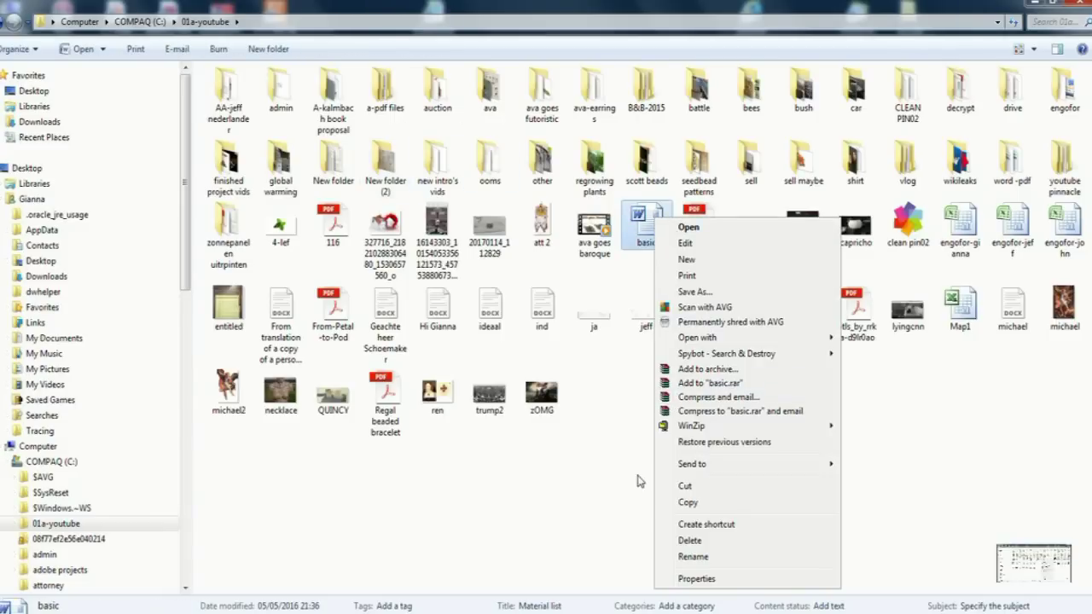
left_click(695, 506)
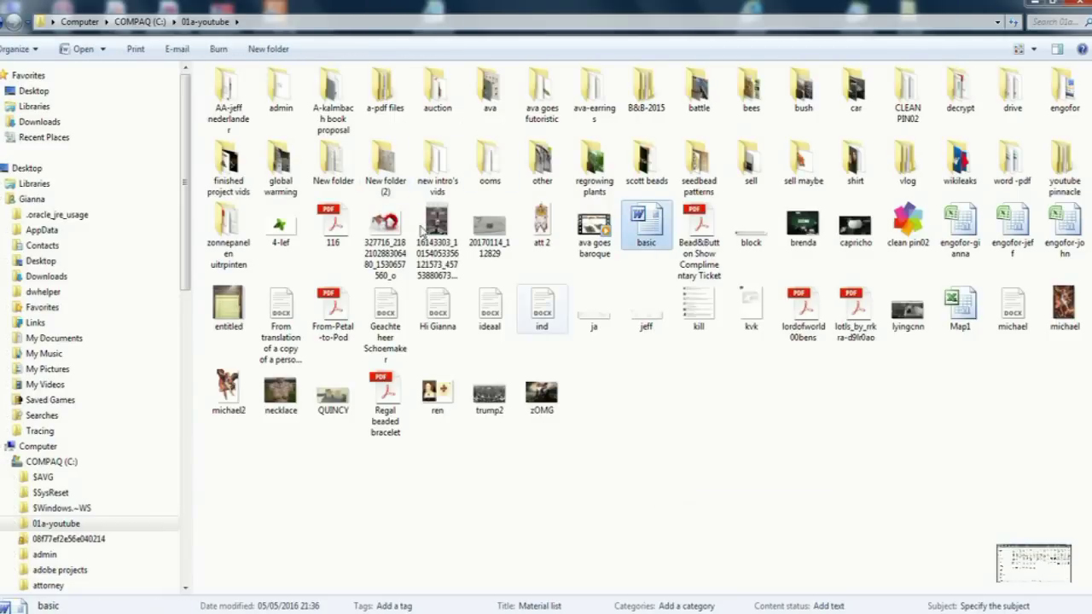
Step: Go to the 2017 folder inside a-pdf files and copy the basic Word document stored there
left_click(387, 85)
double_click(386, 85)
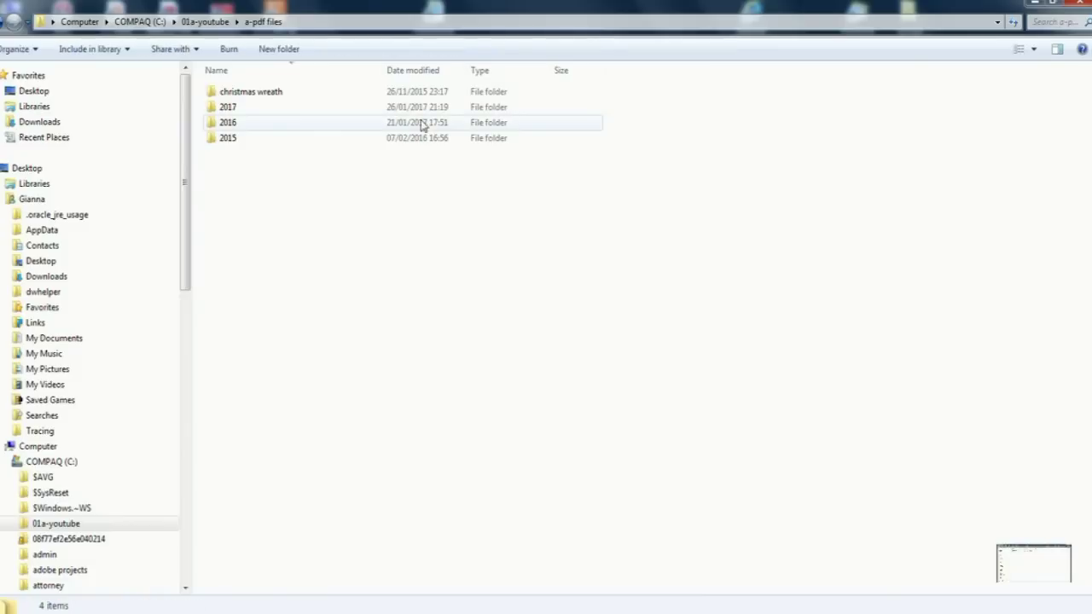
double_click(249, 108)
left_click(222, 157)
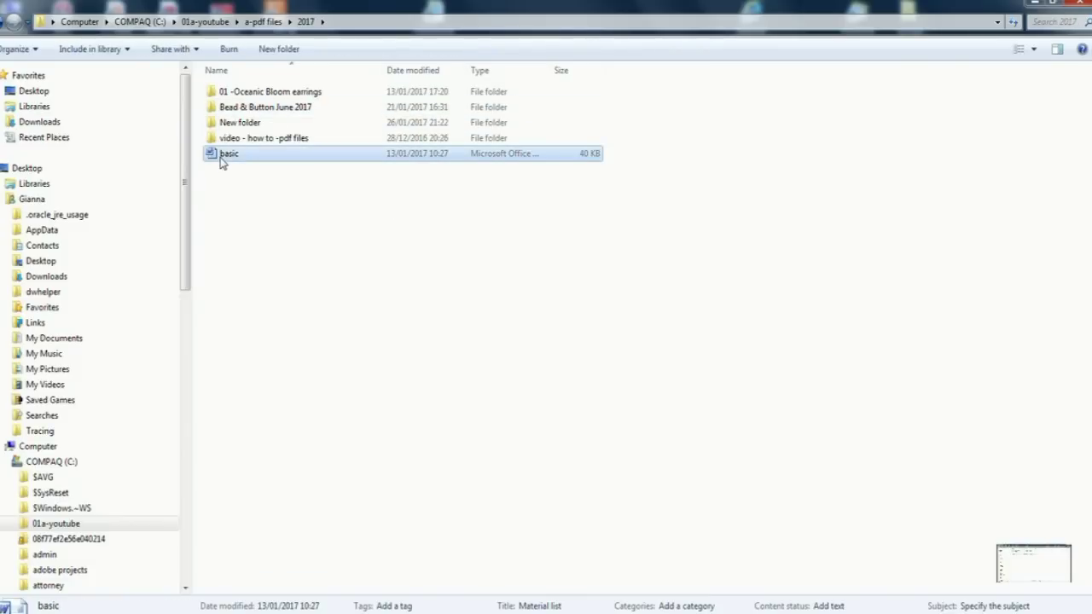
right_click(221, 157)
left_click(254, 441)
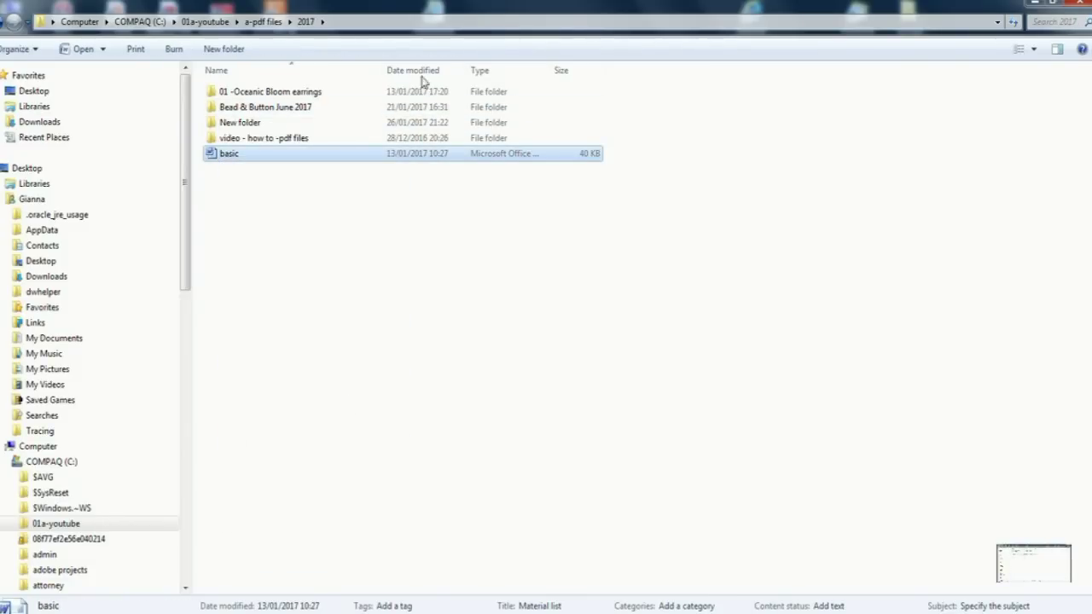
Step: Rename the New folder inside 2017 as "02- bangle"
left_click(246, 125)
right_click(243, 126)
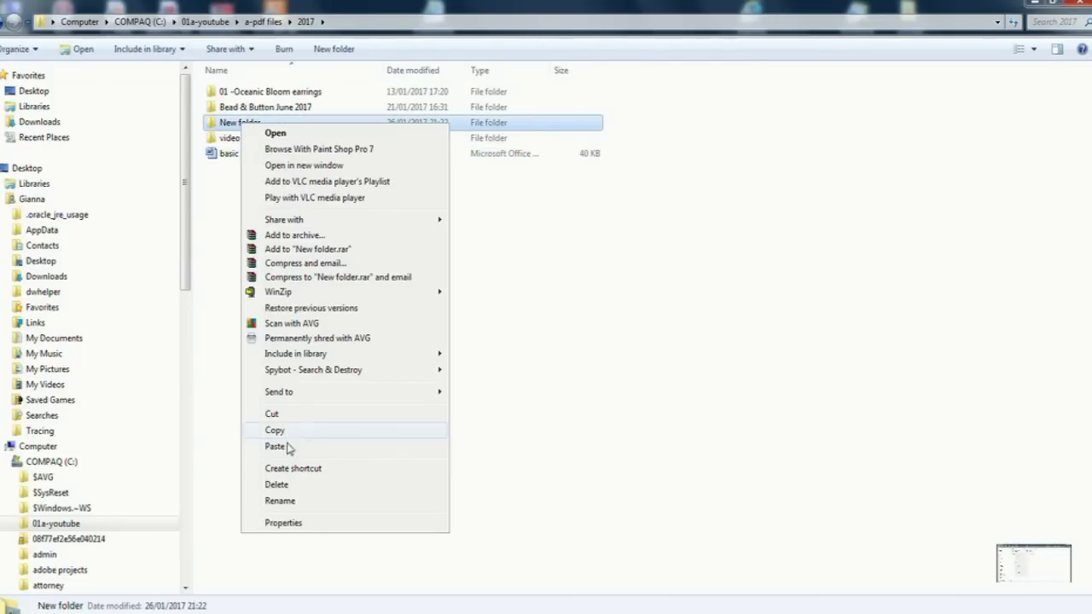
left_click(301, 502)
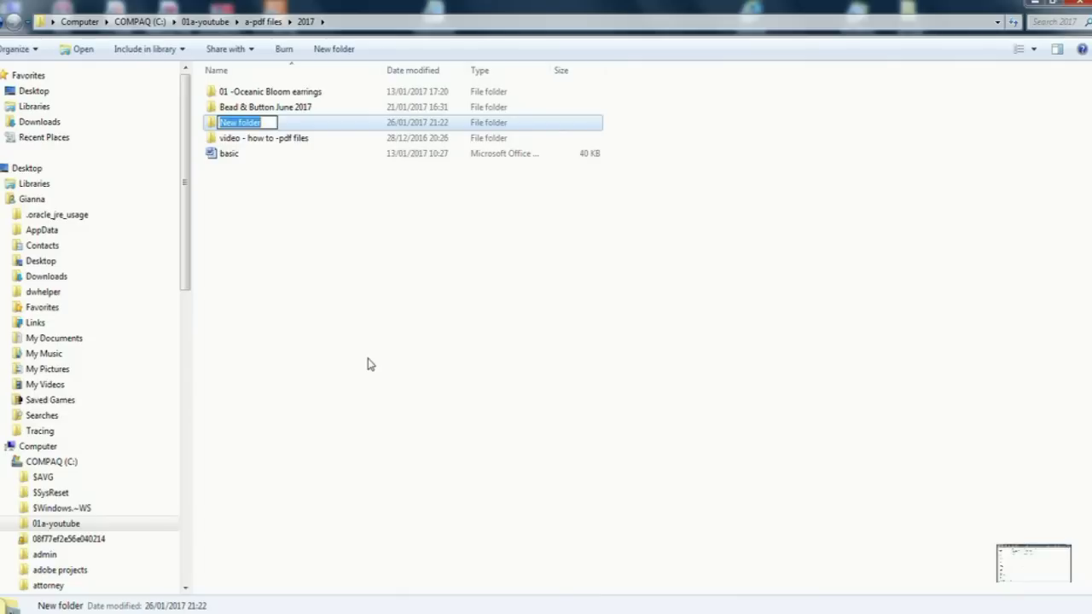
type("02")
left_click(368, 358)
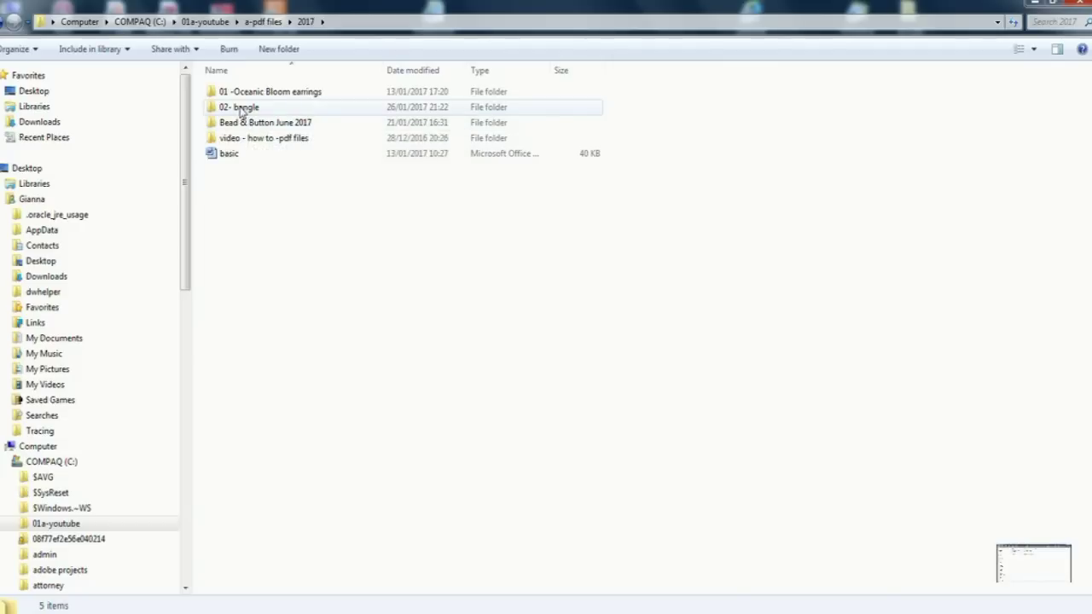
Step: Paste the copied basic document into the 02- bangle folder and open it in Microsoft Word
double_click(241, 108)
right_click(423, 320)
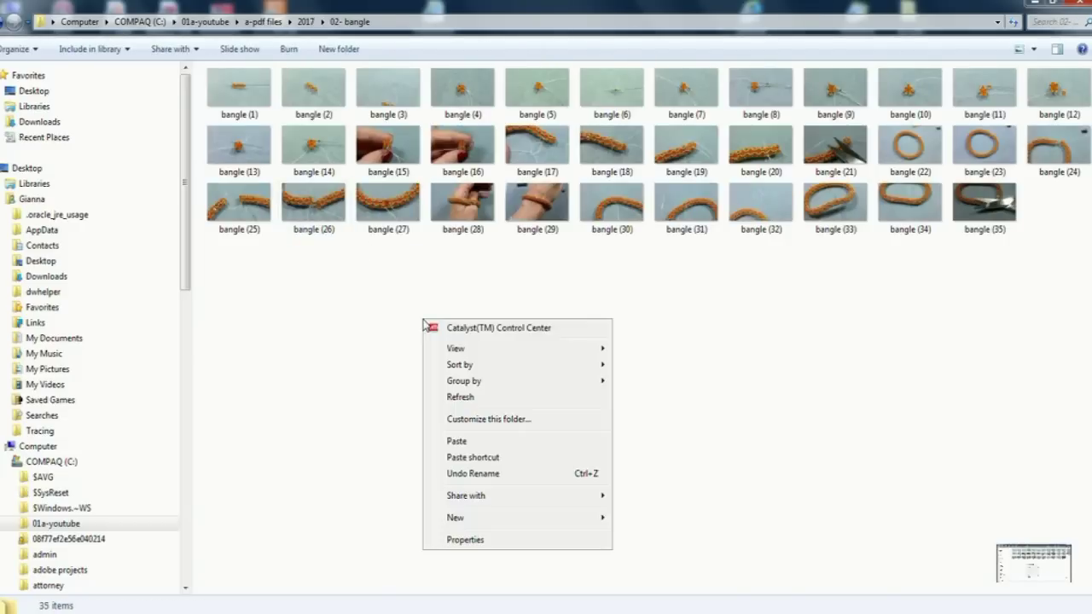
left_click(456, 441)
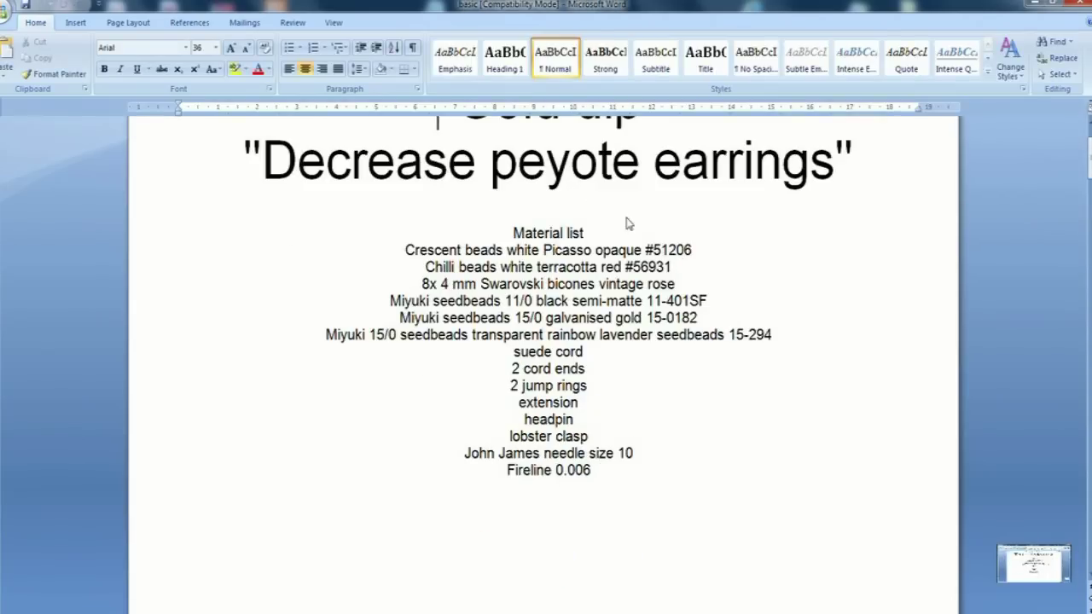
Step: Replace the words Gold dip in the document's first title line with "Bangle", keeping the quotation marks
scroll(640, 304, "down", 20)
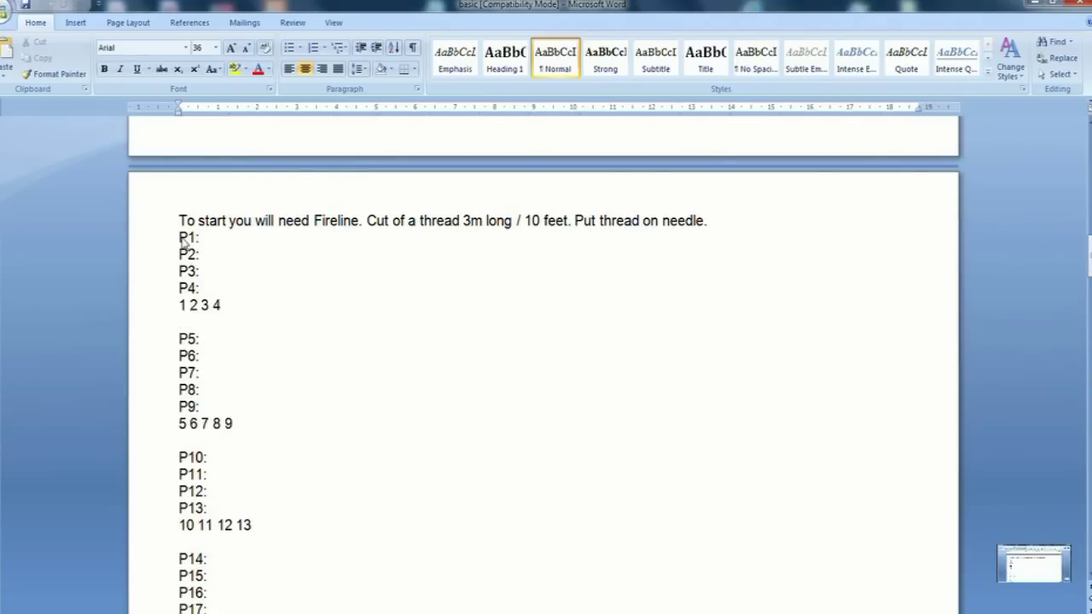
left_click(182, 288)
scroll(412, 290, "up", 10)
scroll(412, 289, "up", 10)
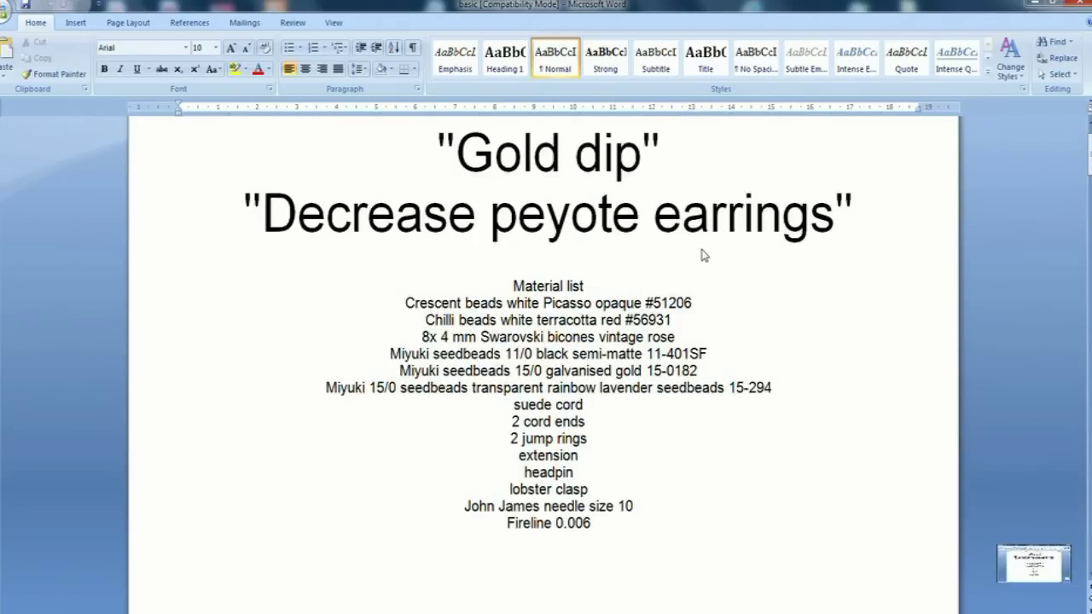
left_click_drag(629, 151, 515, 162)
type("Bang;e")
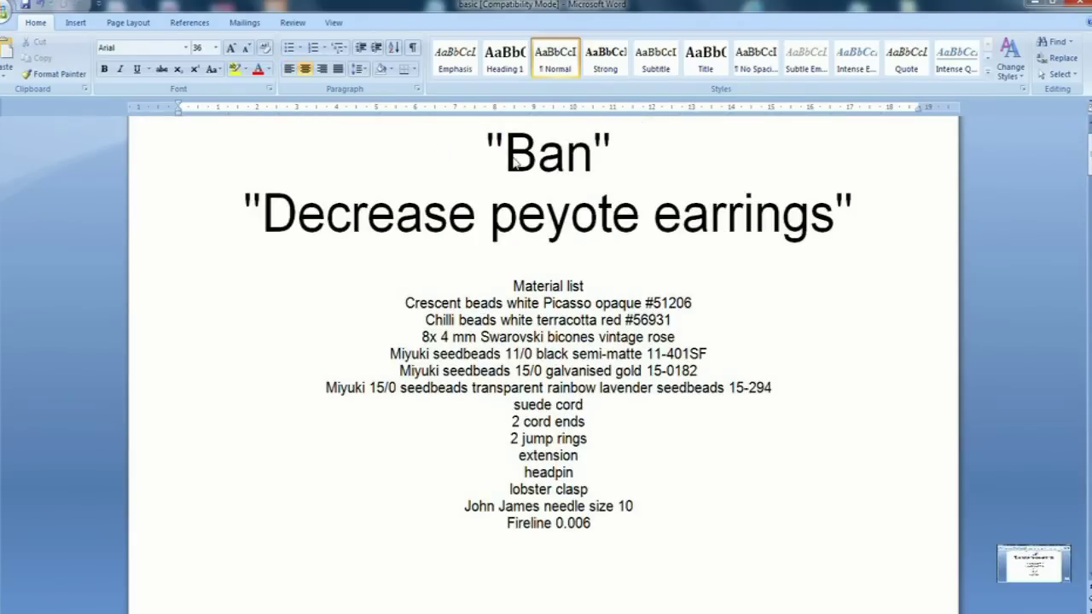
key("BackSpace")
key("BackSpace")
type("le")
Step: Replace the second title line with Netting and remove the quotation marks around it
left_click(291, 214)
left_click_drag(292, 213, 763, 235)
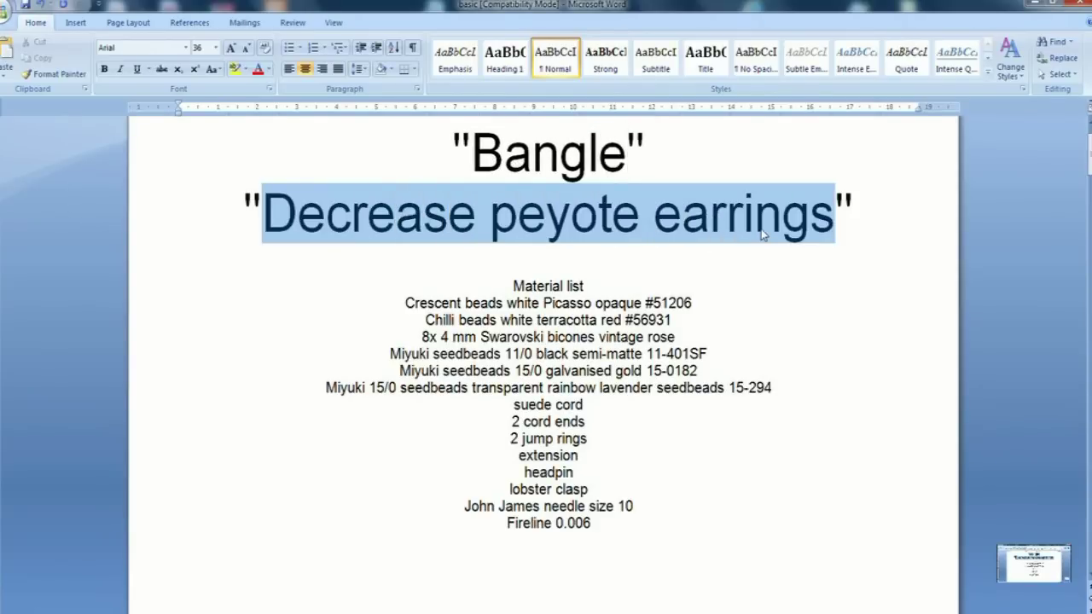
type("Netting")
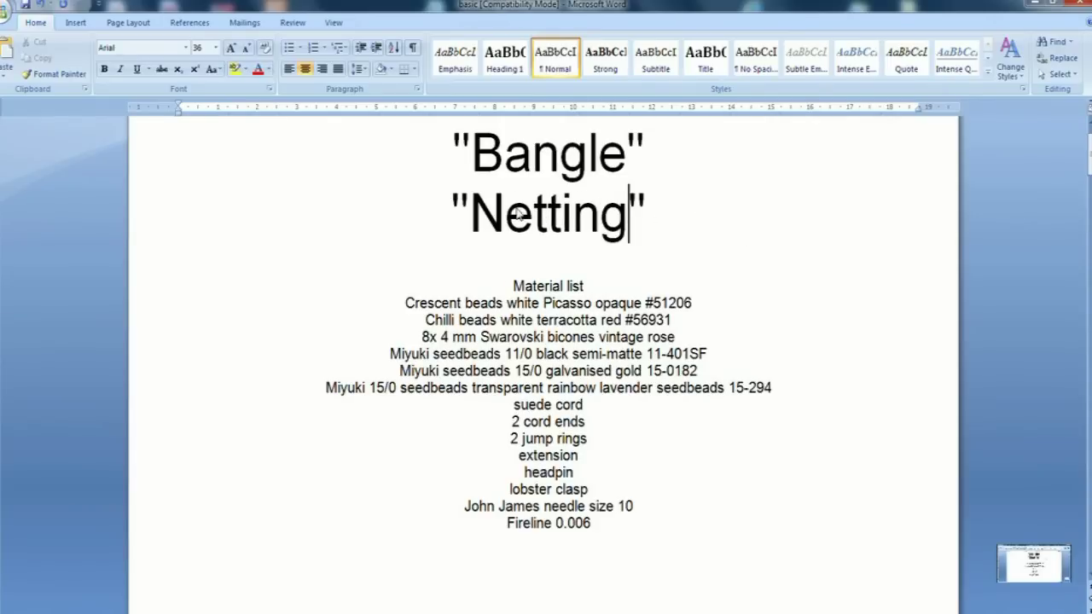
left_click_drag(470, 213, 451, 213)
key("Delete")
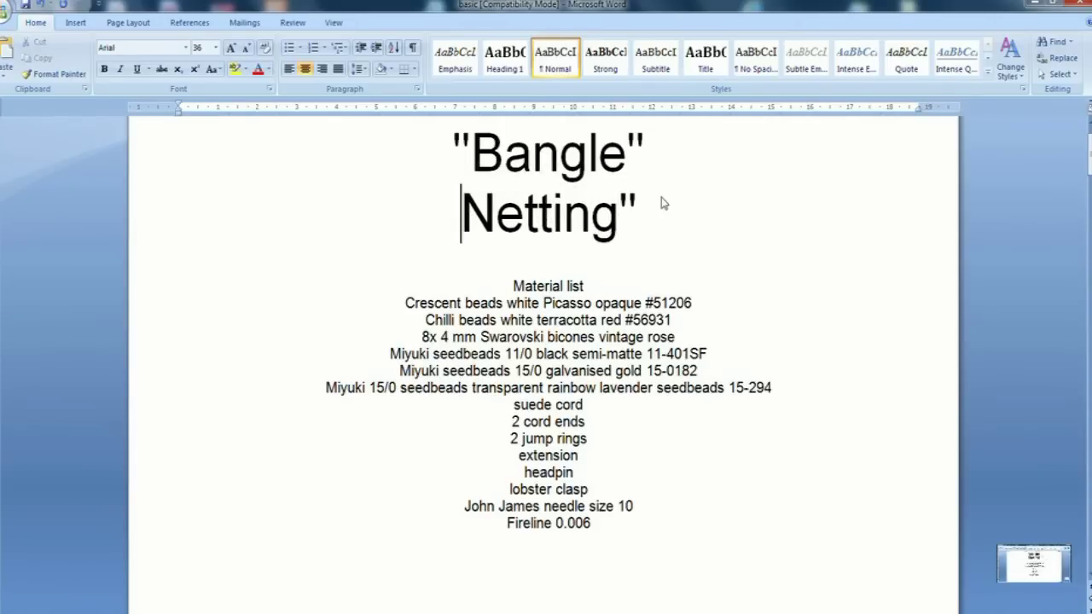
left_click_drag(645, 213, 628, 213)
key("Delete")
Step: Look over the material list and the rest of the first page down to the picture-abbreviation note
left_click(616, 256)
scroll(601, 234, "down", 2)
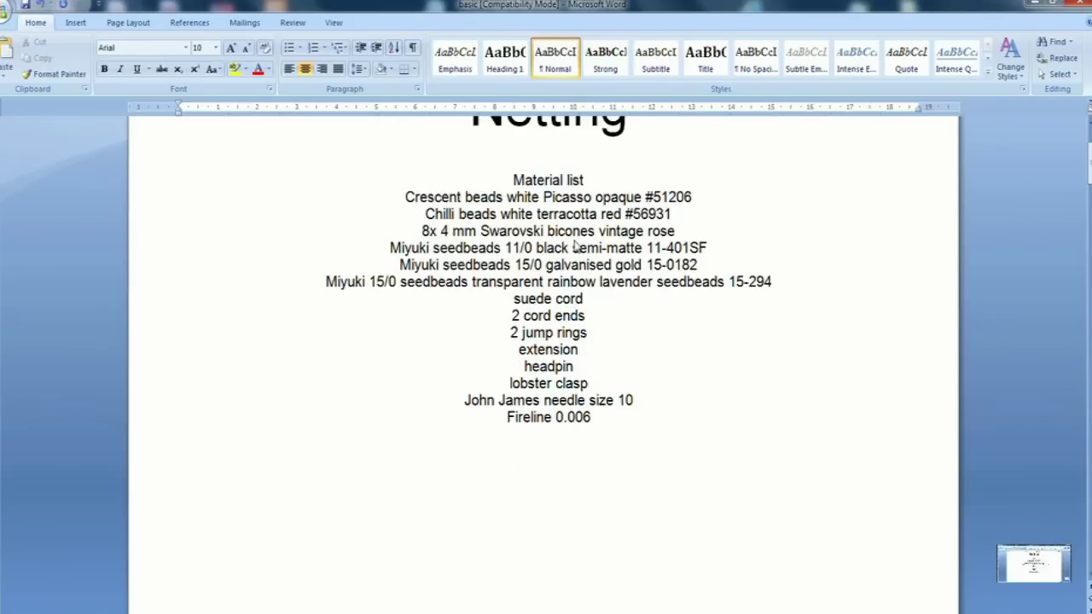
left_click(562, 266)
left_click(553, 417)
scroll(711, 341, "down", 4)
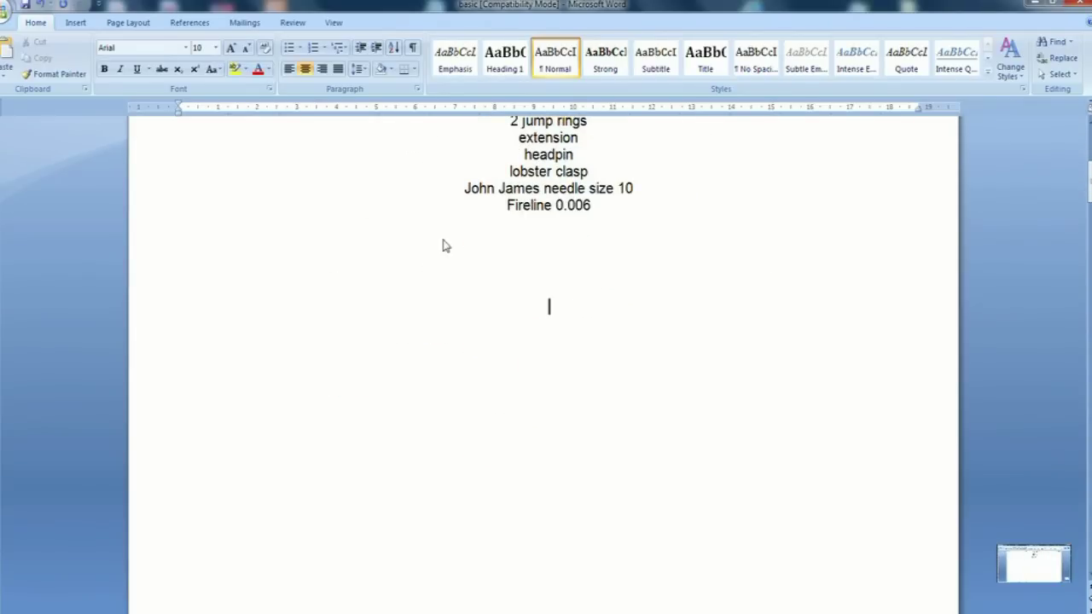
left_click(544, 260)
scroll(562, 282, "down", 5)
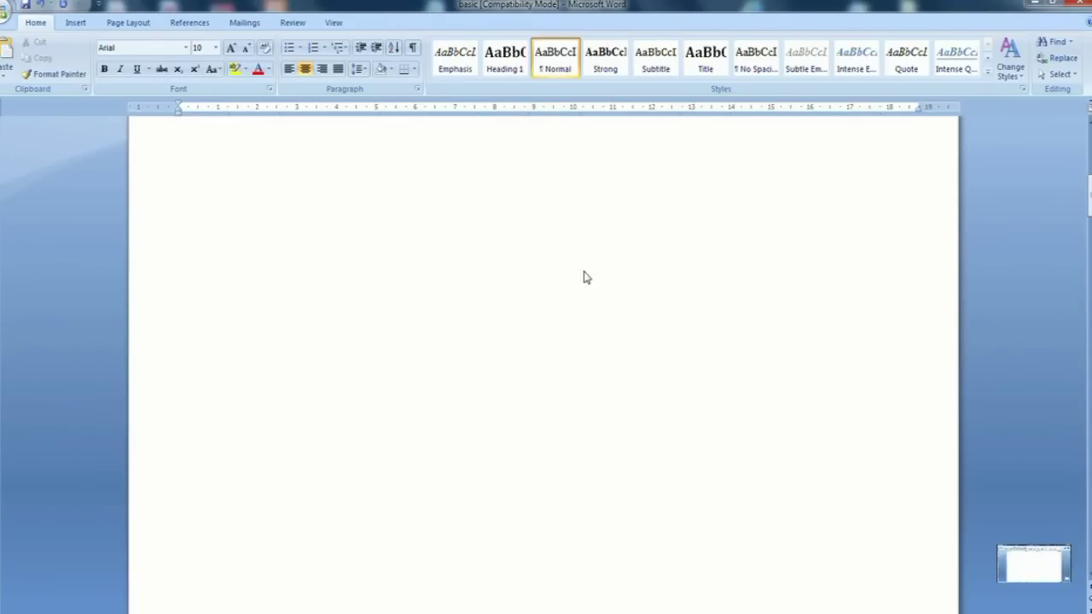
scroll(540, 256, "down", 8)
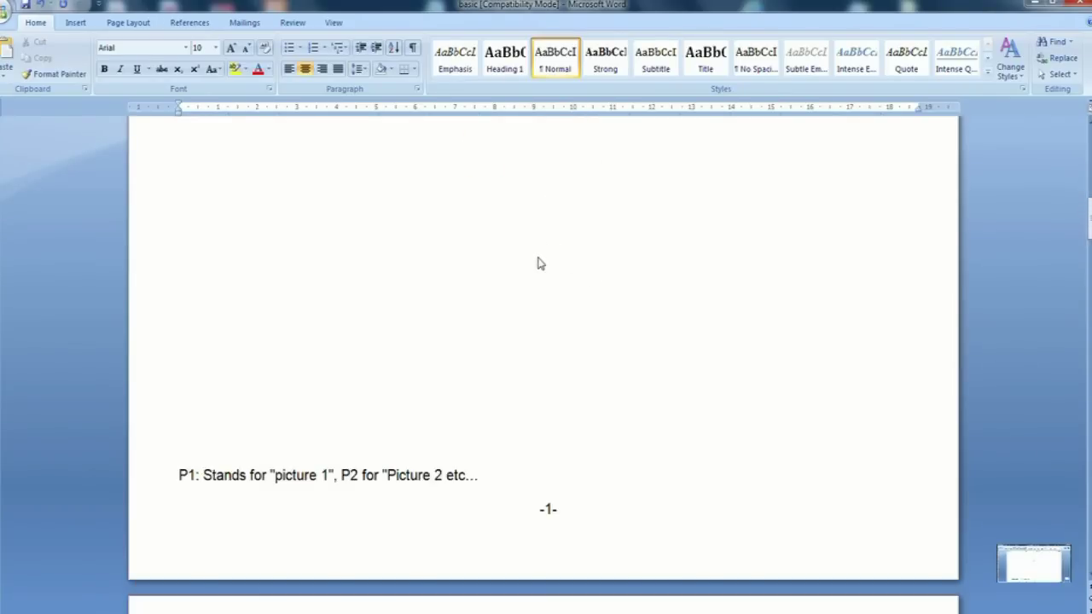
Step: Examine the note on page 1 that explains the picture abbreviations P1 and P2
scroll(520, 247, "down", 1)
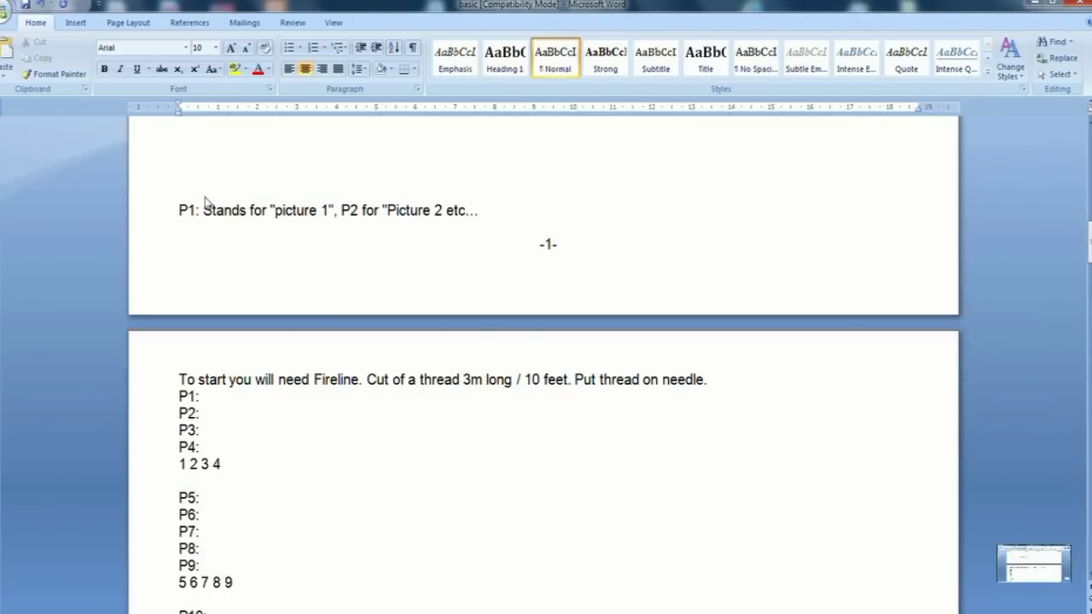
left_click_drag(178, 210, 465, 211)
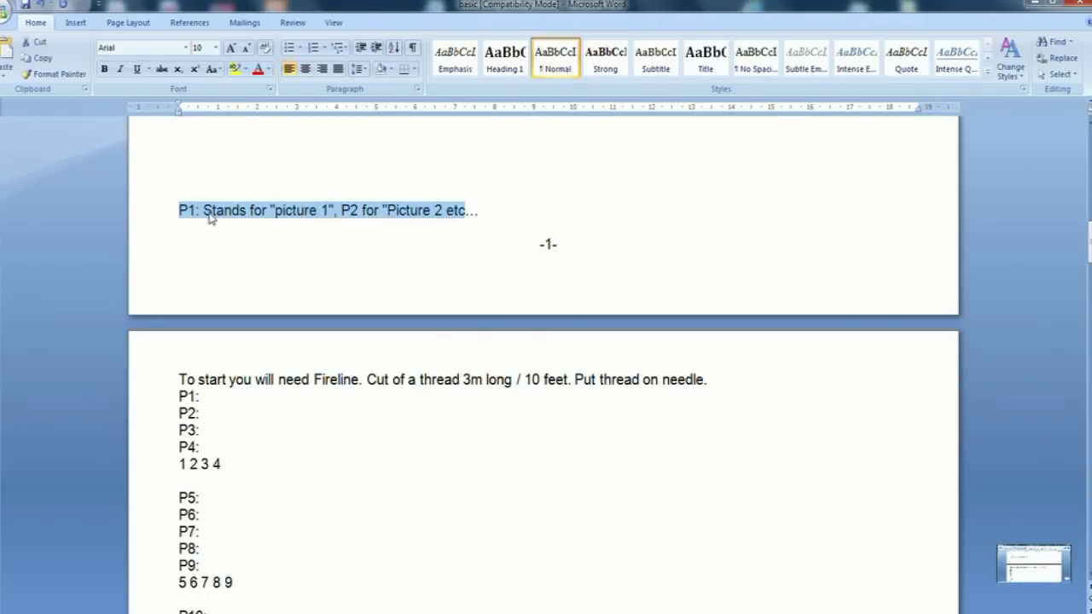
left_click(196, 219)
left_click(292, 215)
left_click(327, 212)
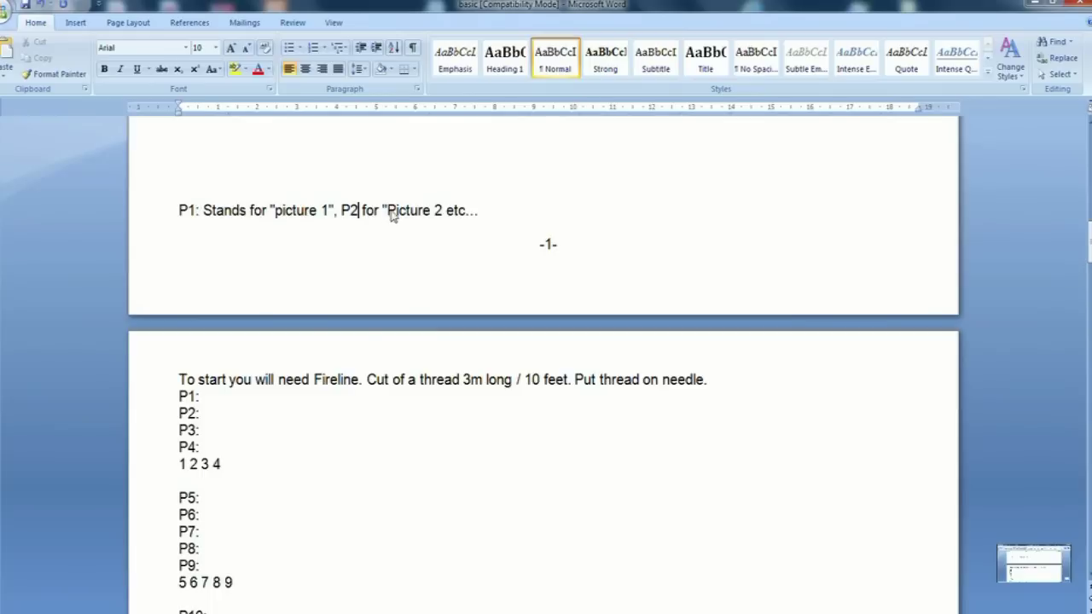
Step: Start a picture insertion right after the 1 in the "1 2 3 4" line, browsing to C:\01a-youtube\a-pdf files\2017\02- bangle
scroll(446, 298, "down", 2)
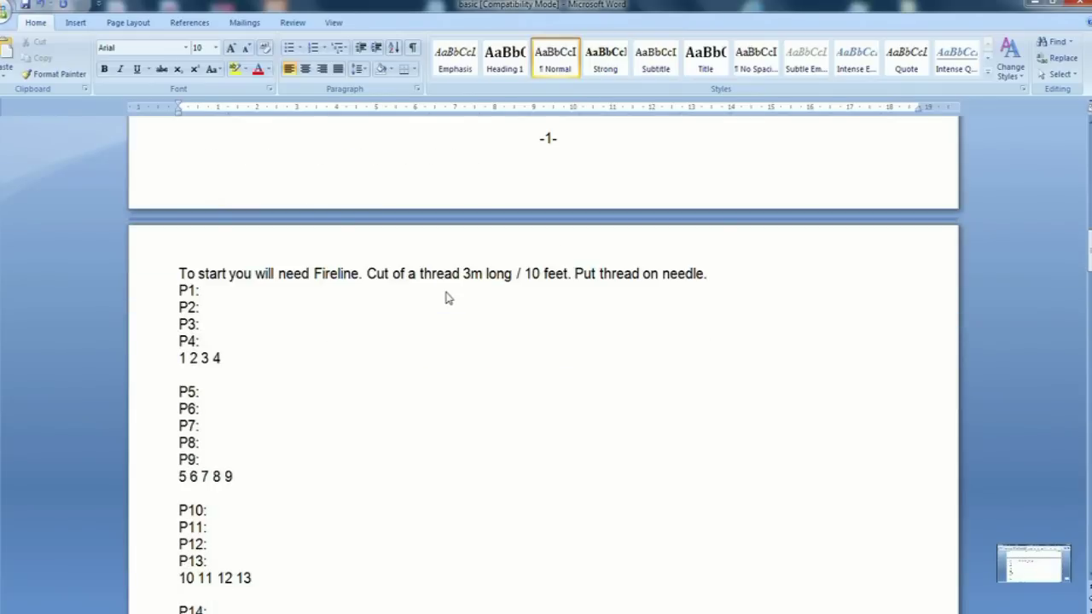
left_click(185, 359)
left_click(81, 23)
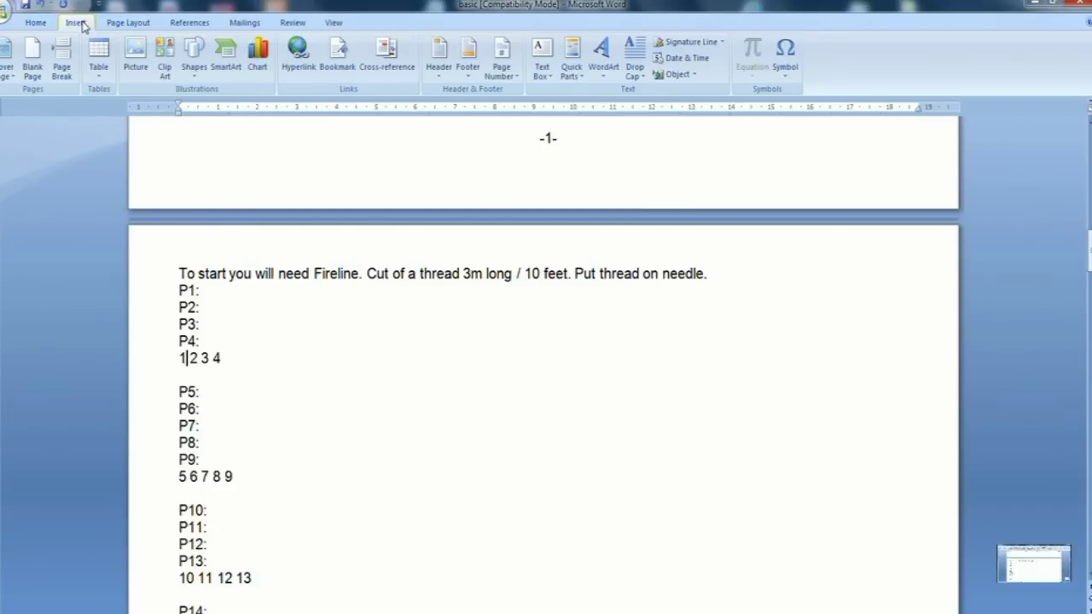
left_click(134, 57)
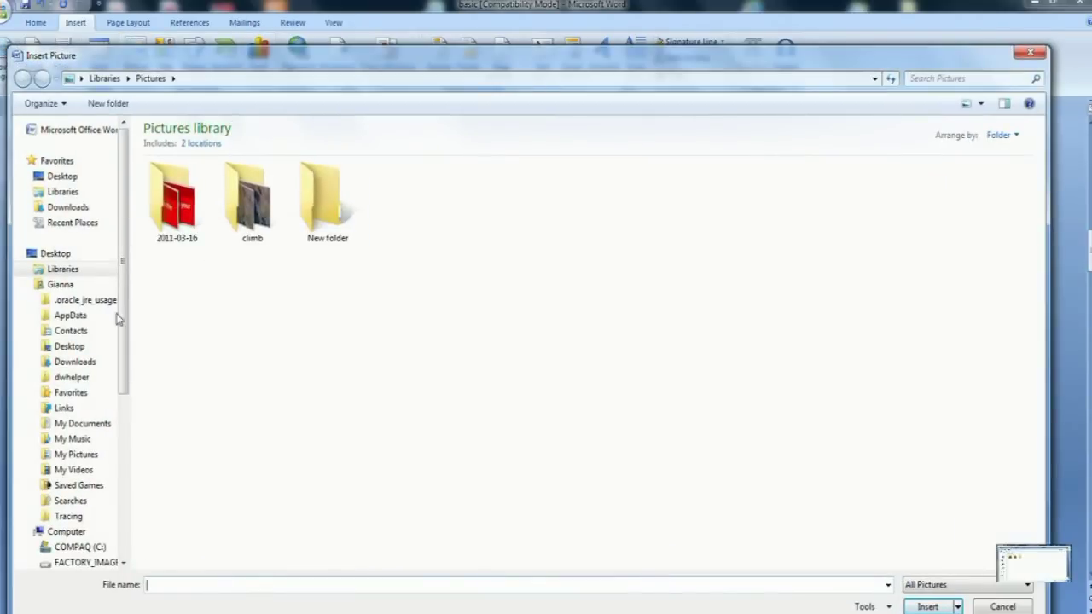
left_click(77, 547)
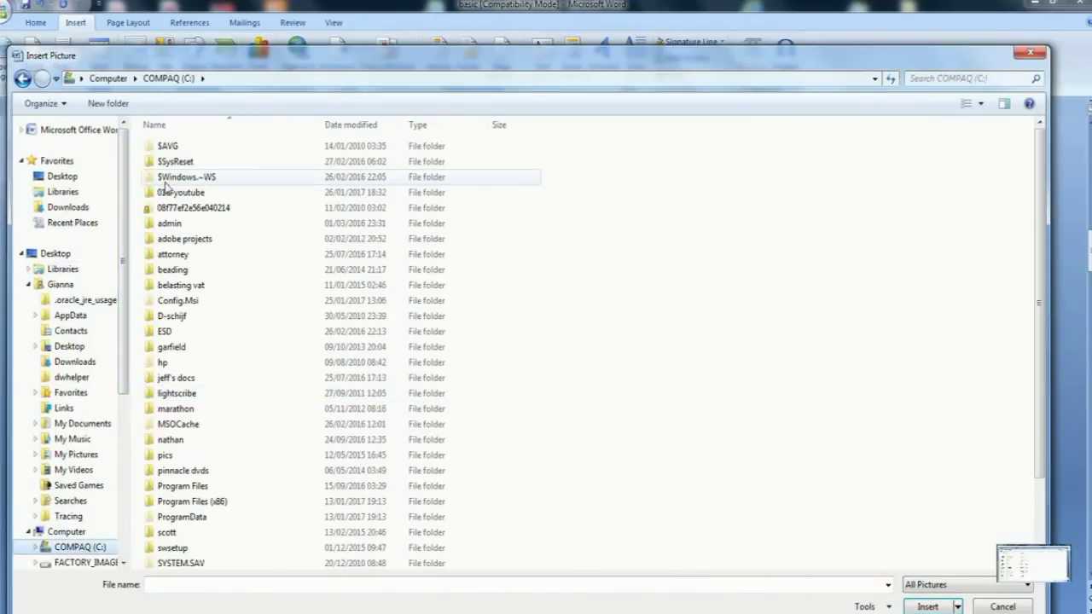
double_click(194, 196)
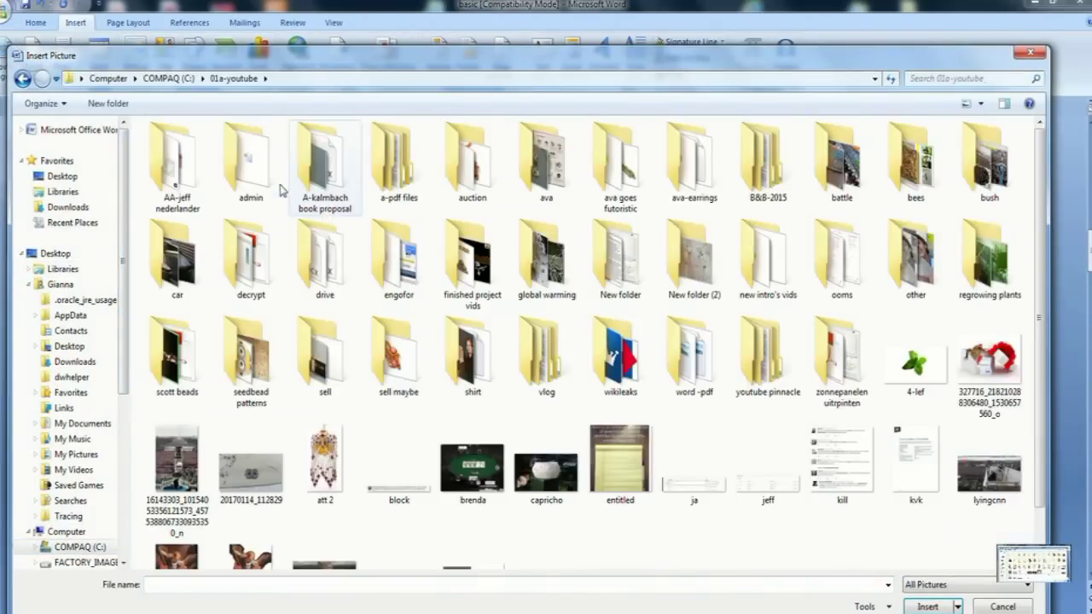
double_click(398, 162)
double_click(175, 178)
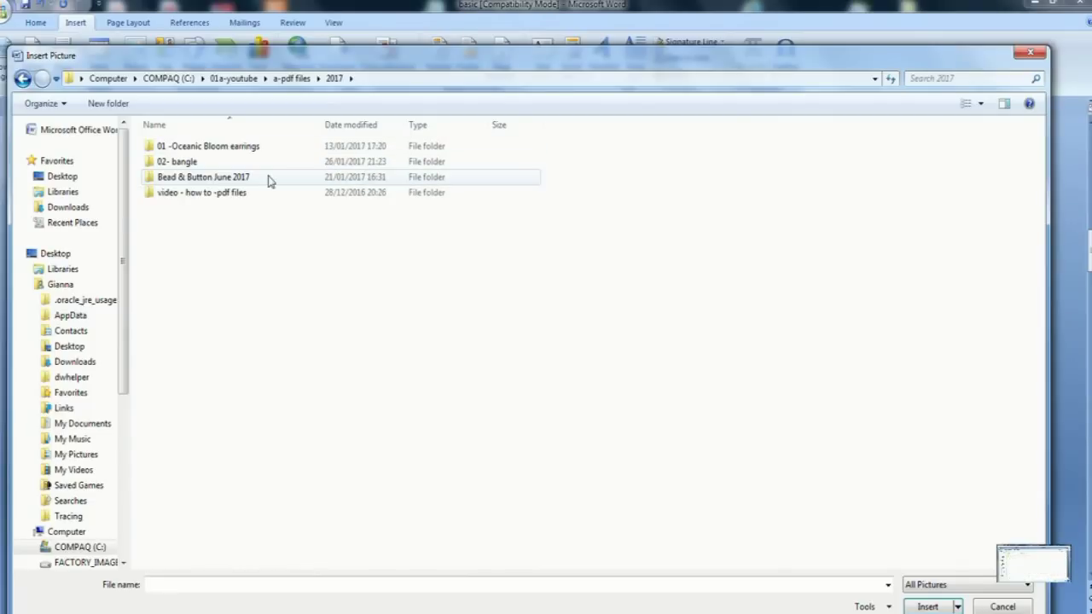
double_click(204, 163)
Step: Insert the picture bangle (1) beside the number 1 below the P4 line
left_click(196, 157)
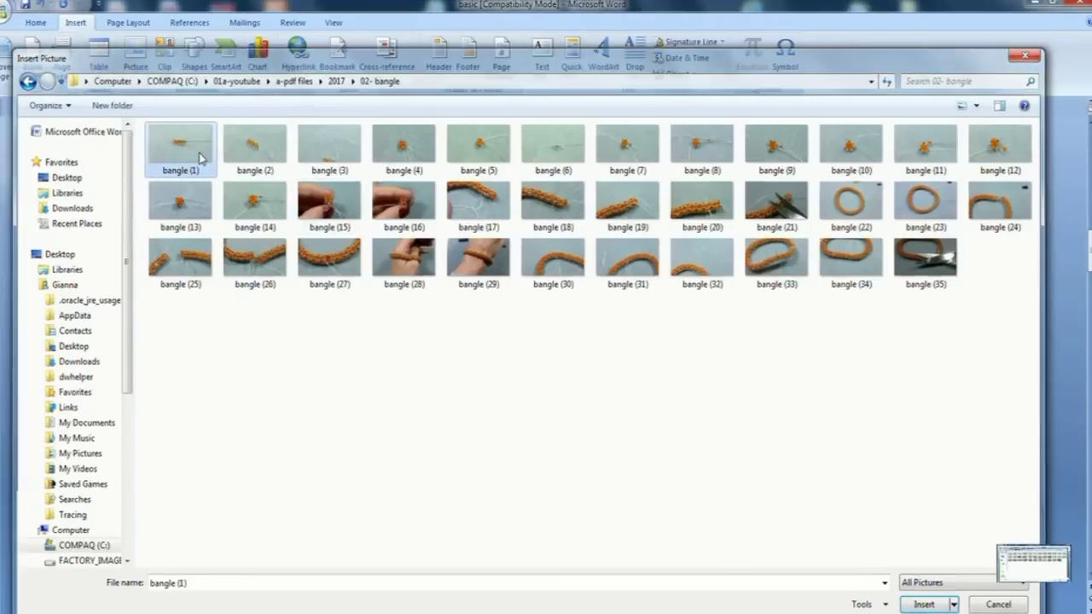
double_click(199, 157)
scroll(707, 336, "down", 3)
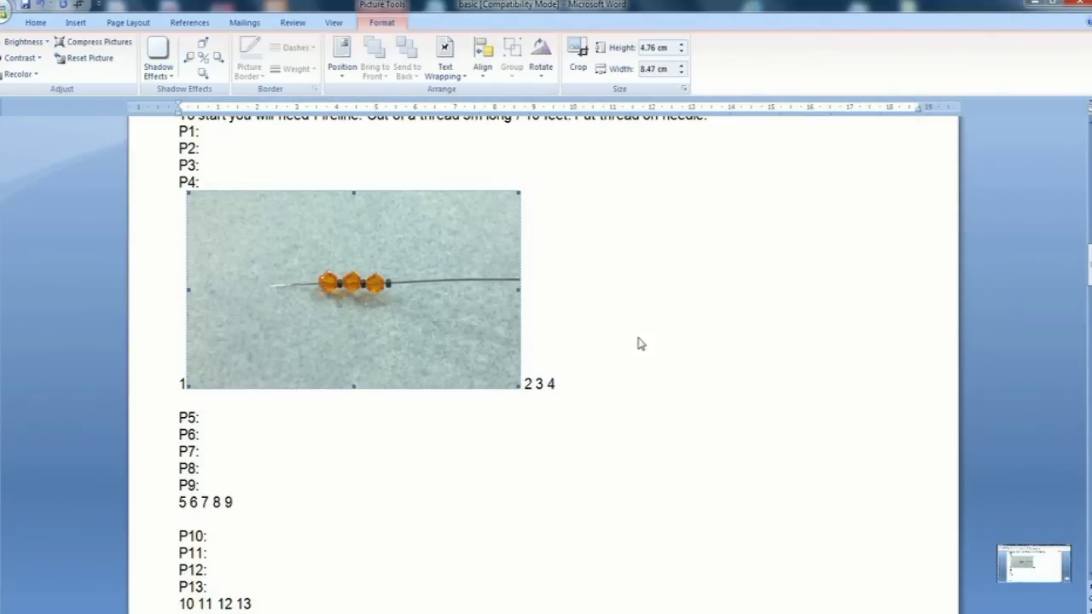